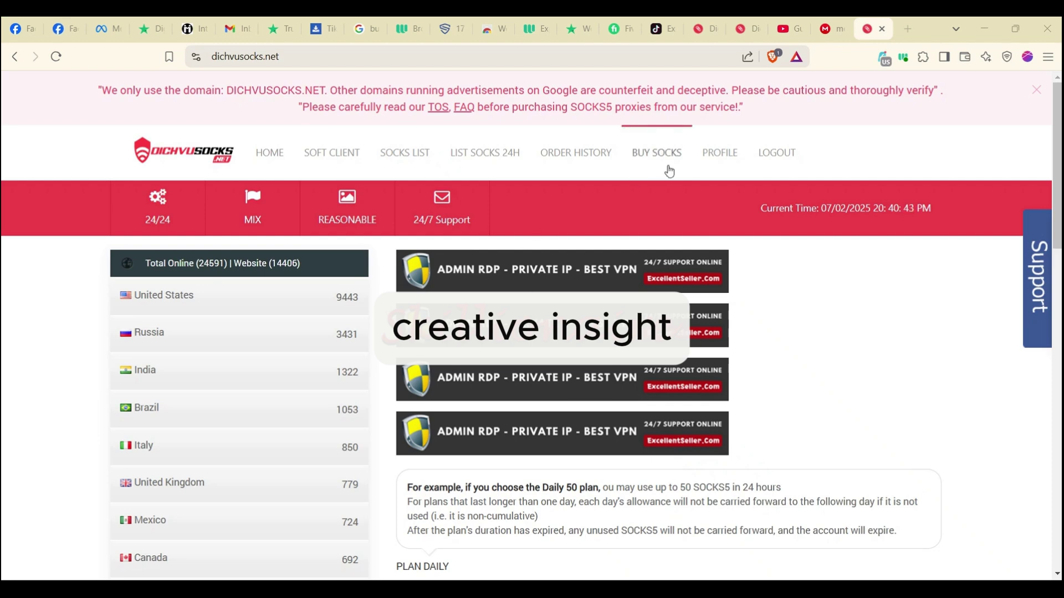
Choose the 30-day Daily 50 plan and pay with Litecoin to reach its payment page
click(257, 157)
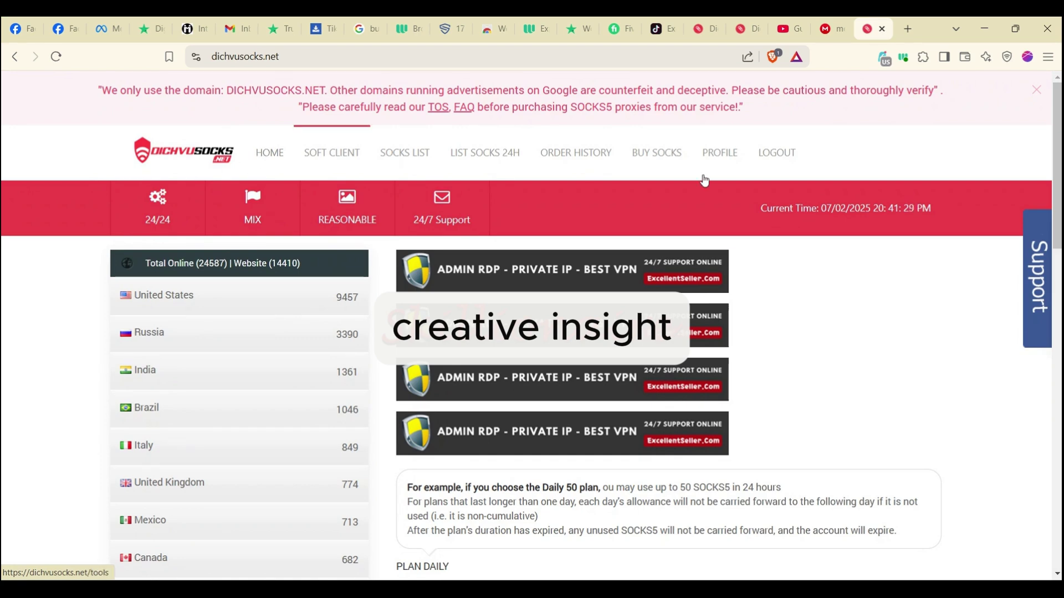
click(667, 159)
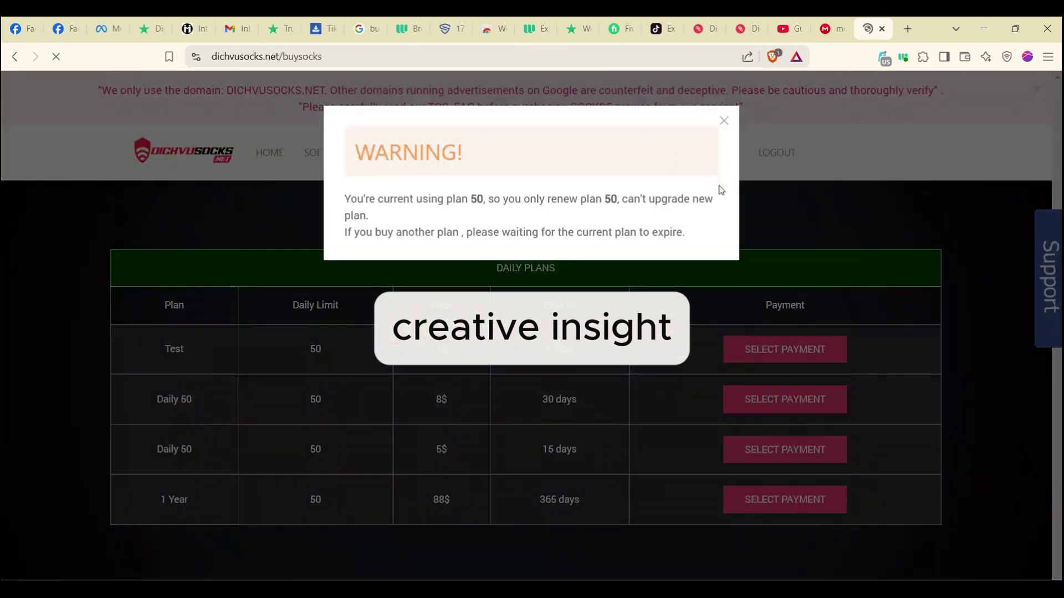
click(724, 120)
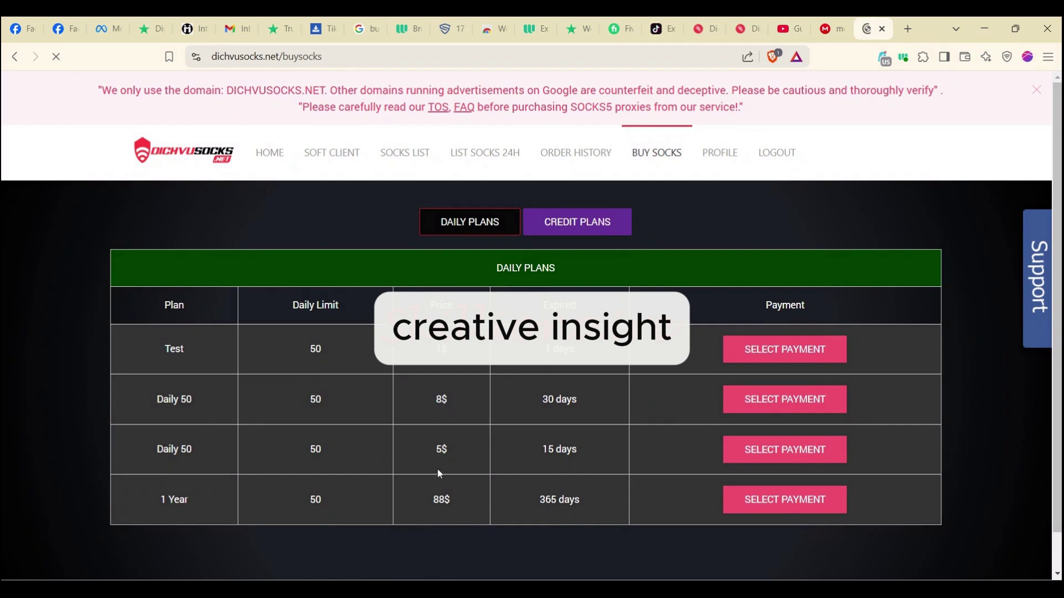
click(759, 401)
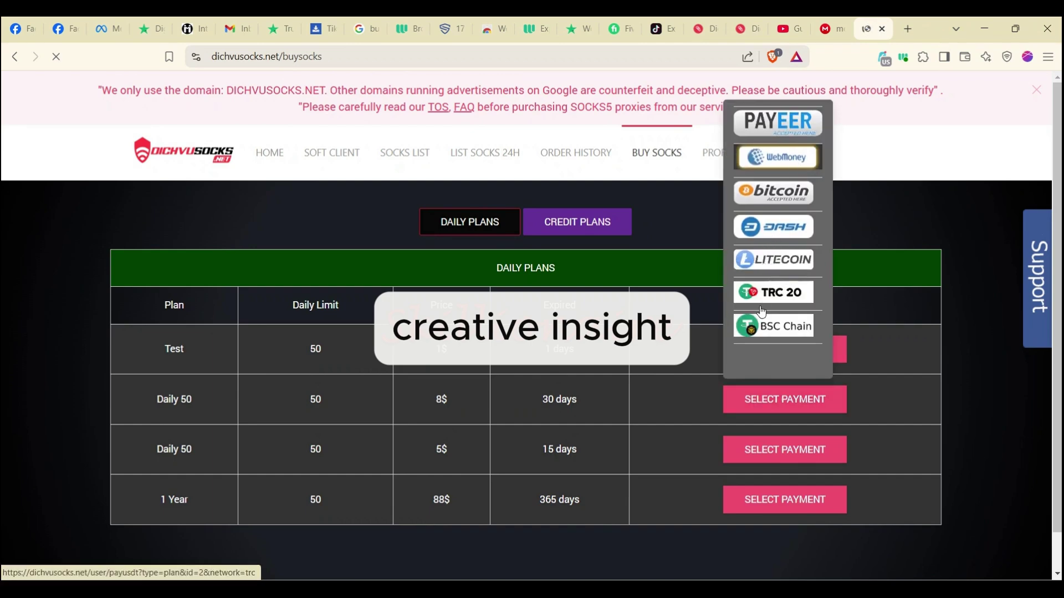
click(796, 268)
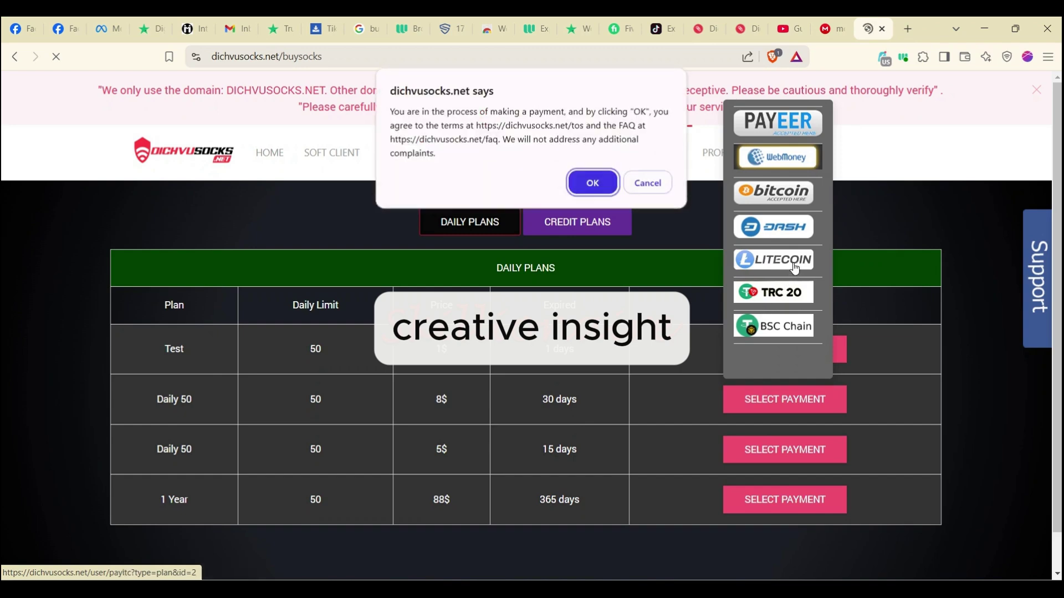
click(580, 187)
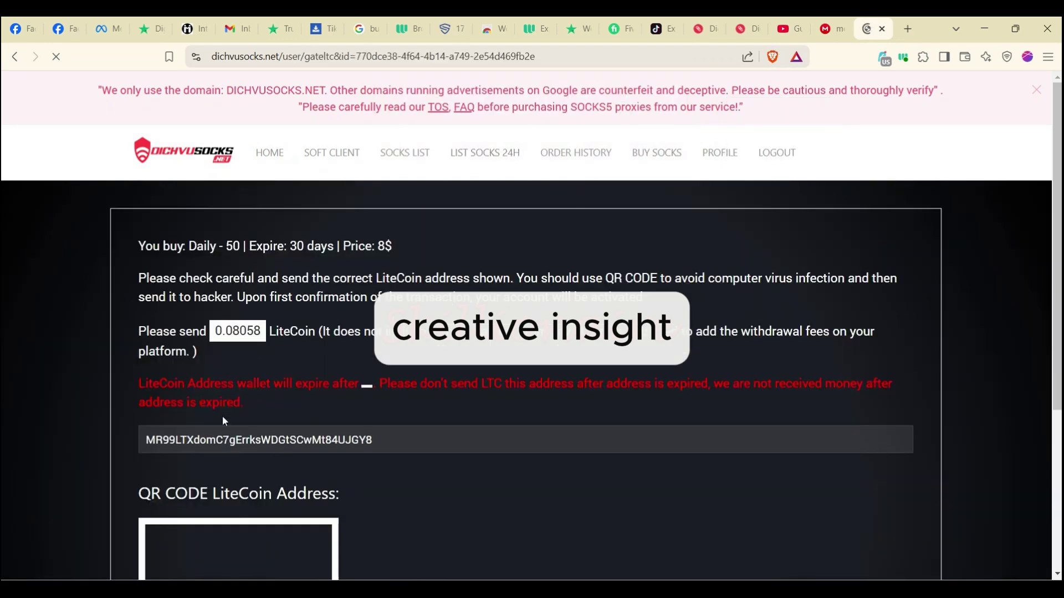
Select the full LiteCoin deposit address on the payment page
drag(153, 438, 427, 445)
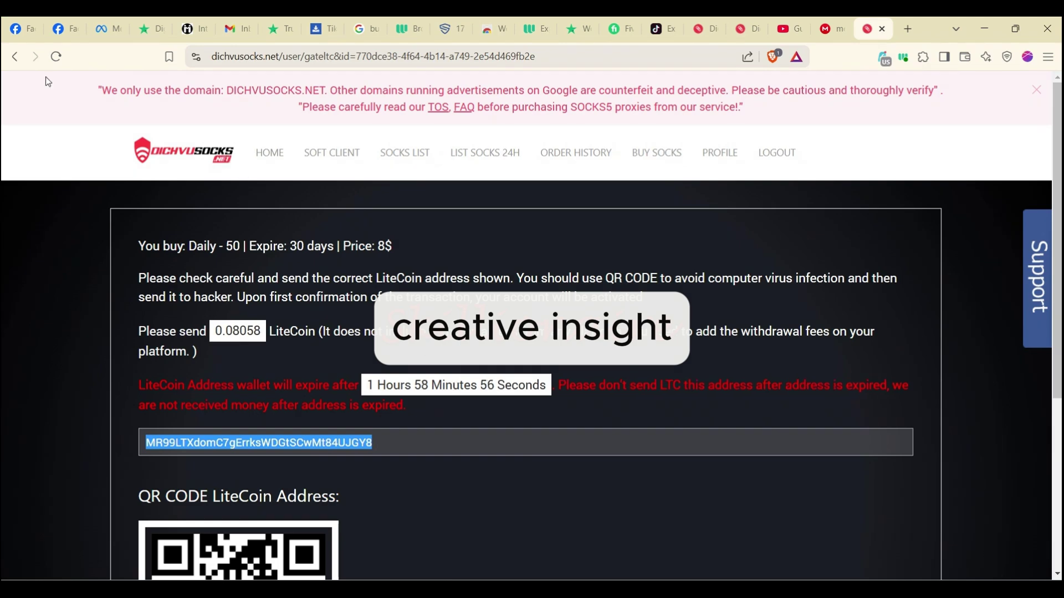
Leave the payment page and return to the Buy Socks page, dismissing the renewal warning
click(15, 58)
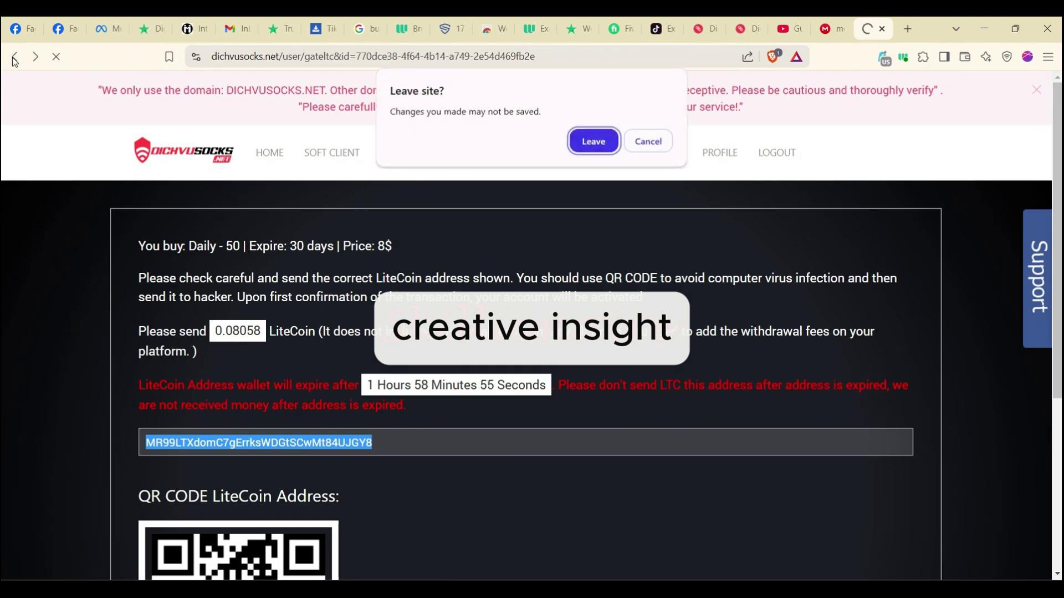
click(583, 141)
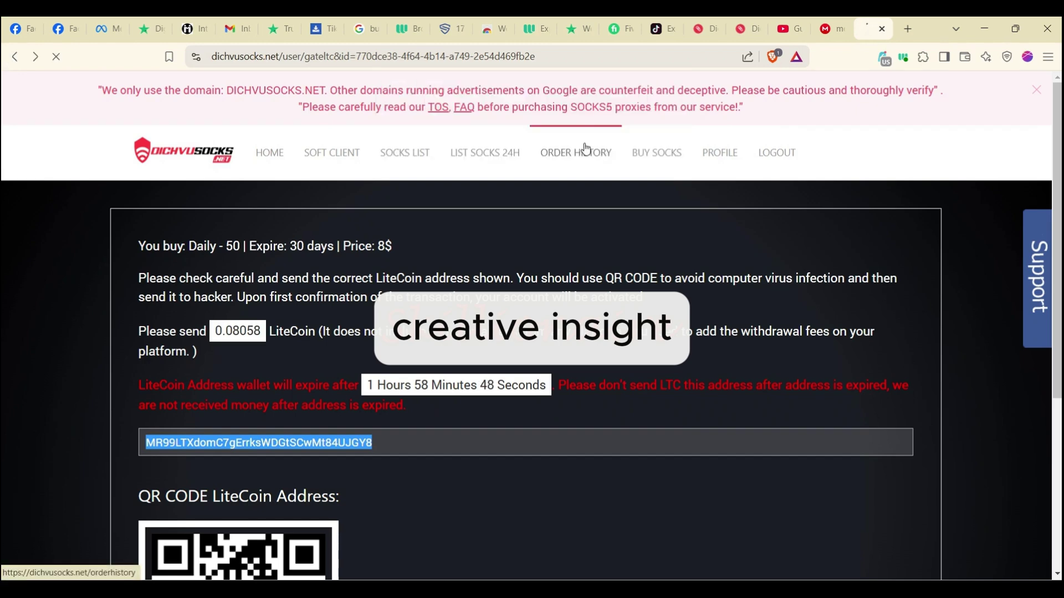
click(649, 151)
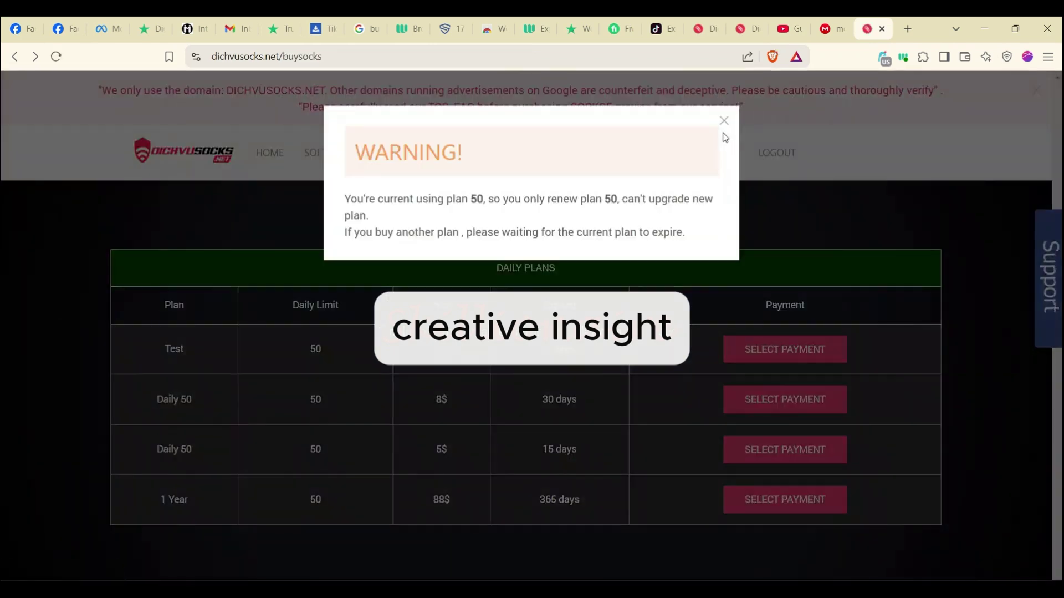
click(724, 120)
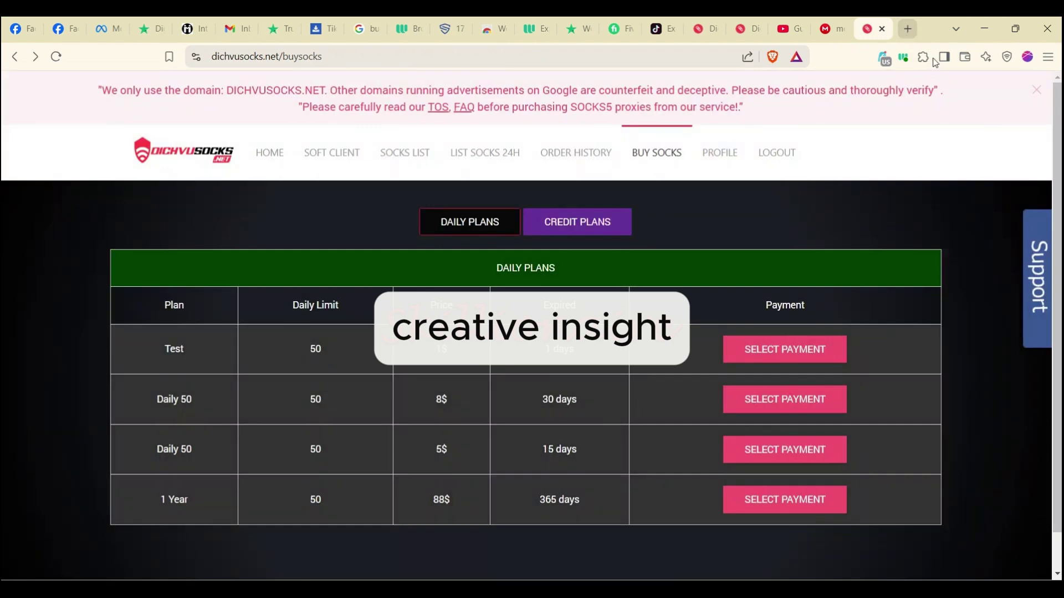
Check the Webshare proxy connection, then switch to the dichvusocks tools tab
click(905, 58)
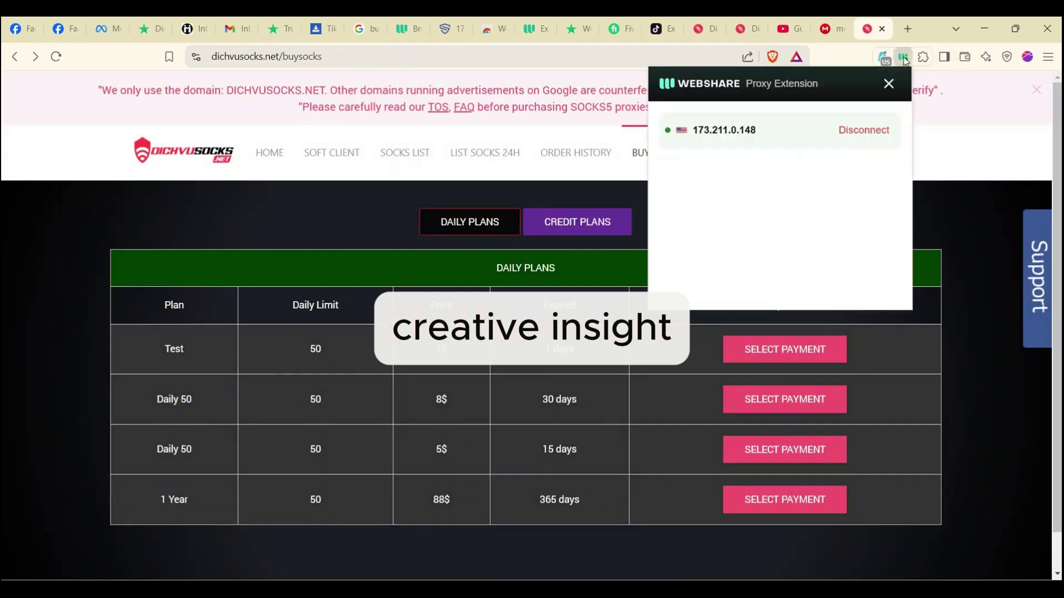
click(904, 57)
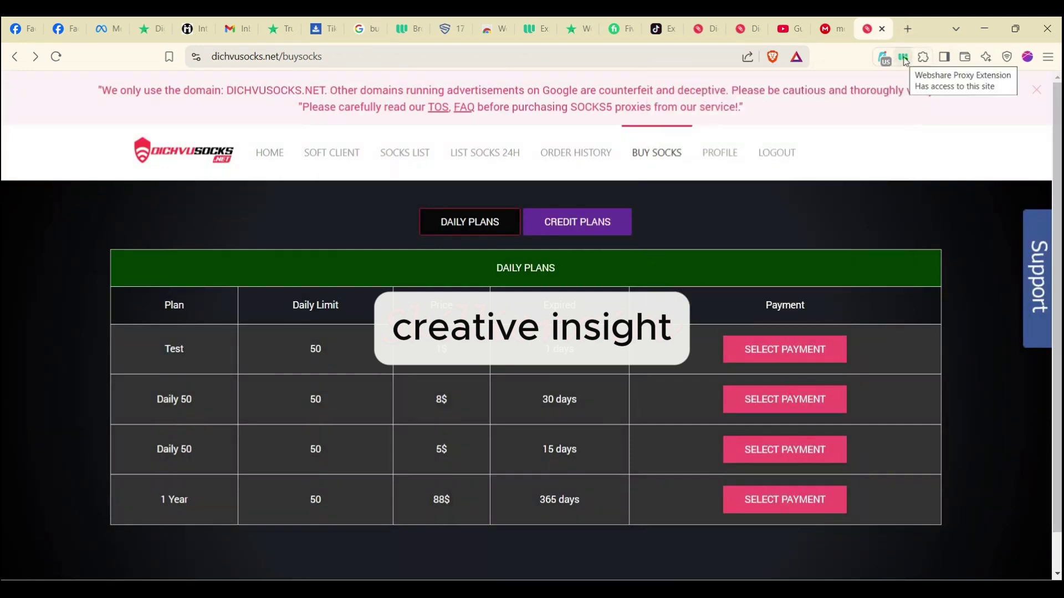
click(904, 57)
click(924, 57)
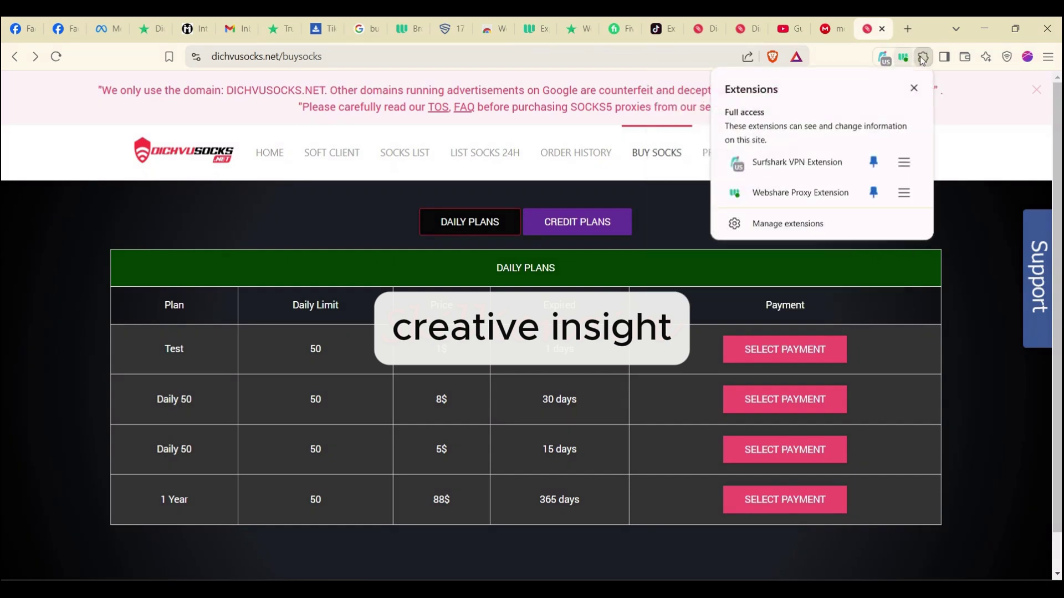
click(906, 58)
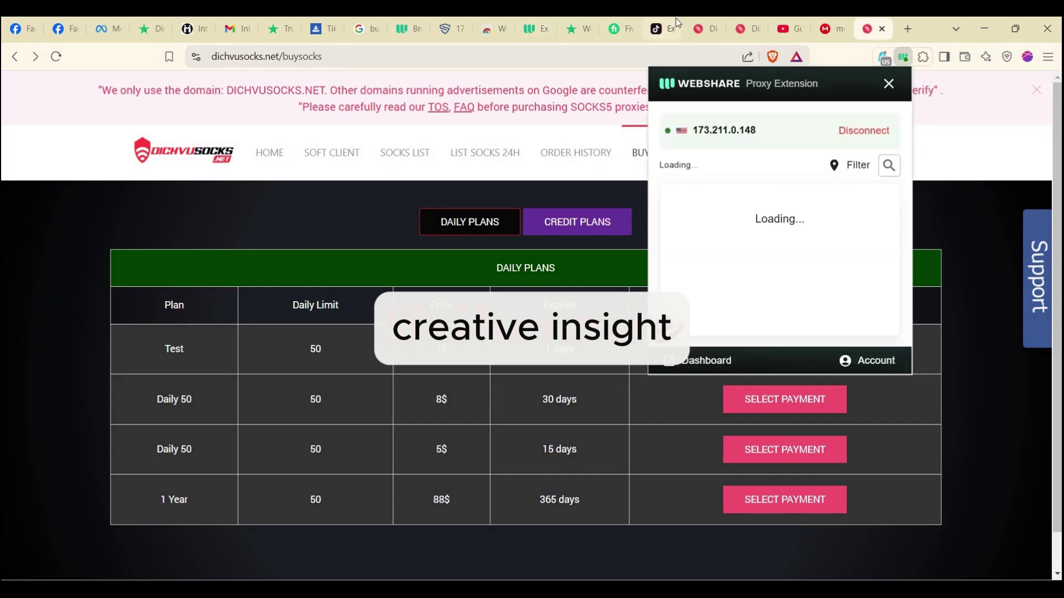
click(708, 31)
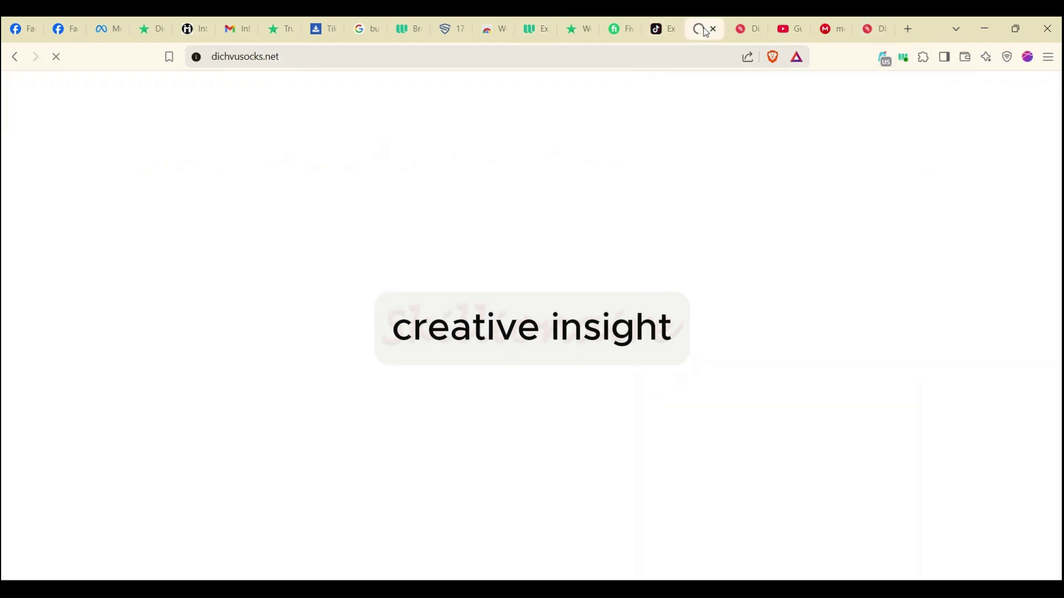
click(750, 33)
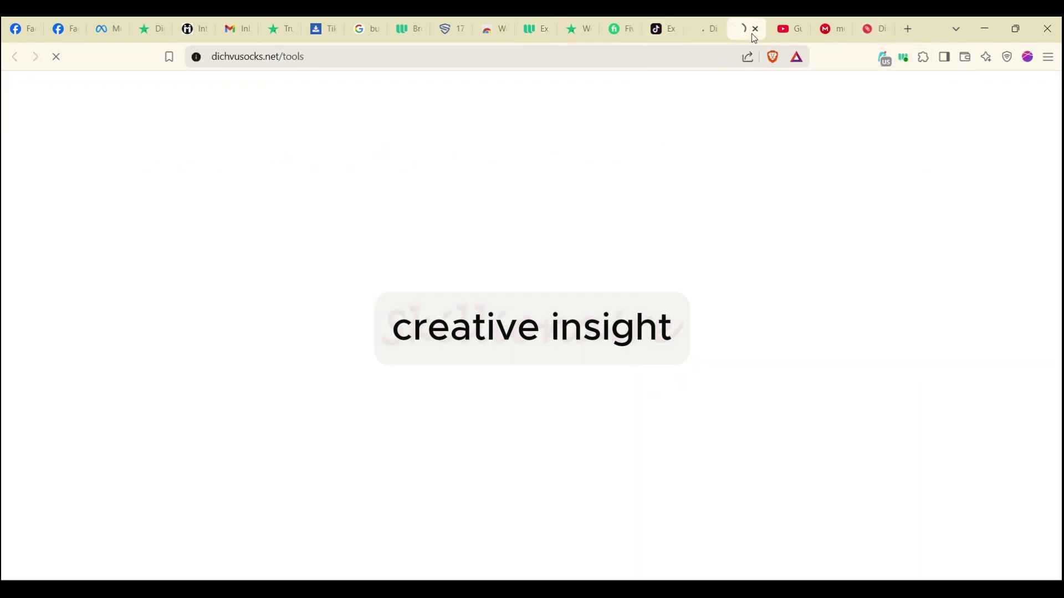
View the dichvusocks Soft Client guide, then close the YouTube and mega.nz tabs
click(706, 30)
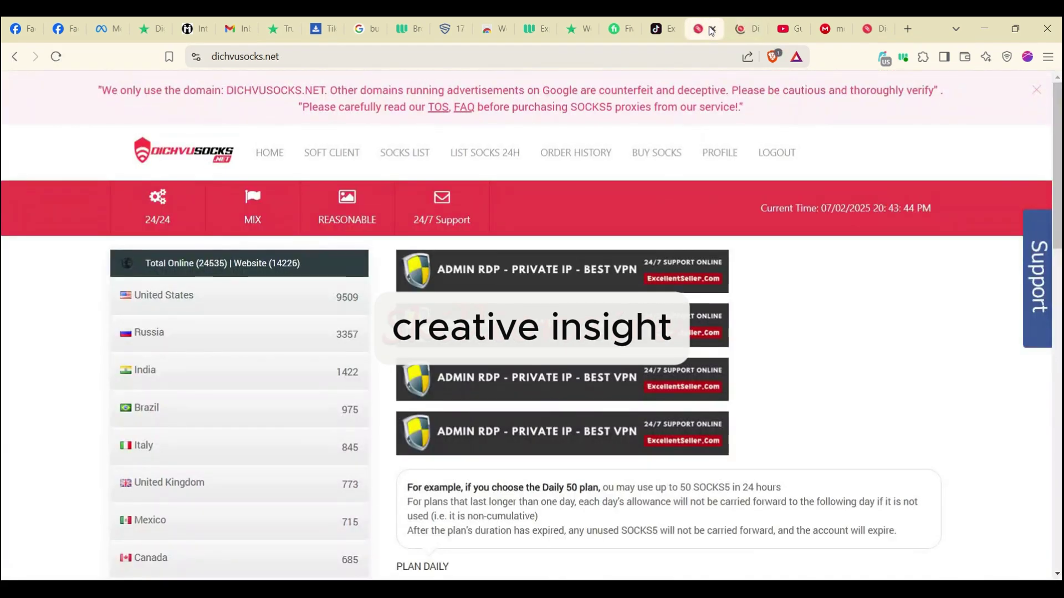
click(336, 155)
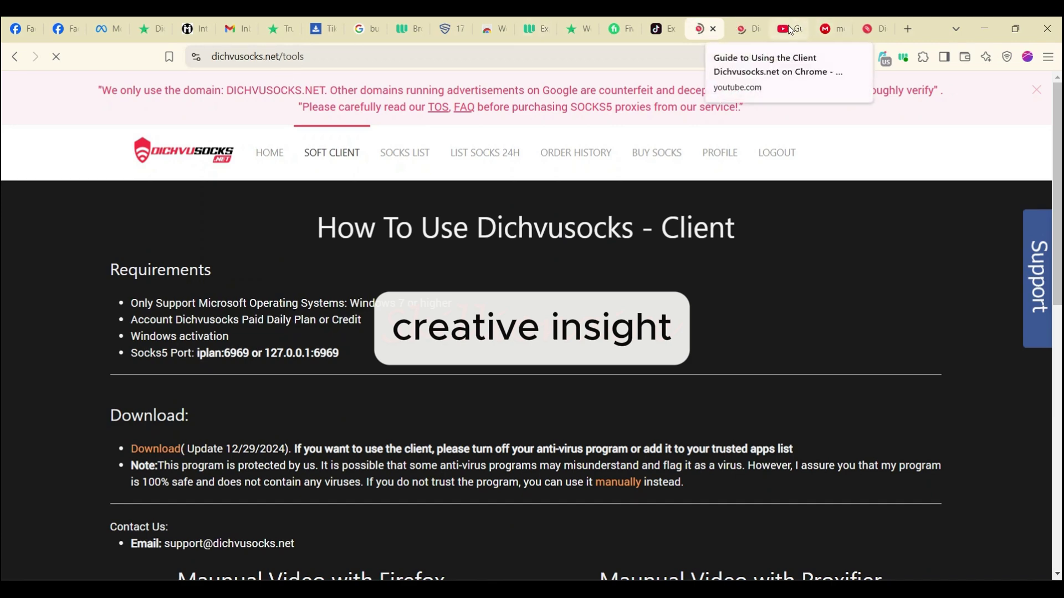
click(796, 31)
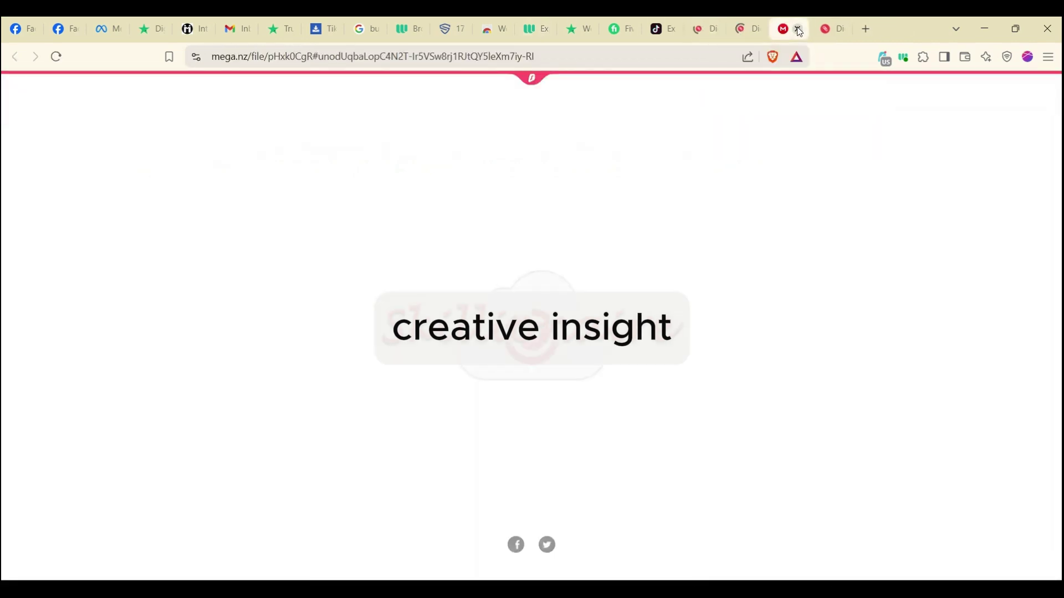
click(799, 30)
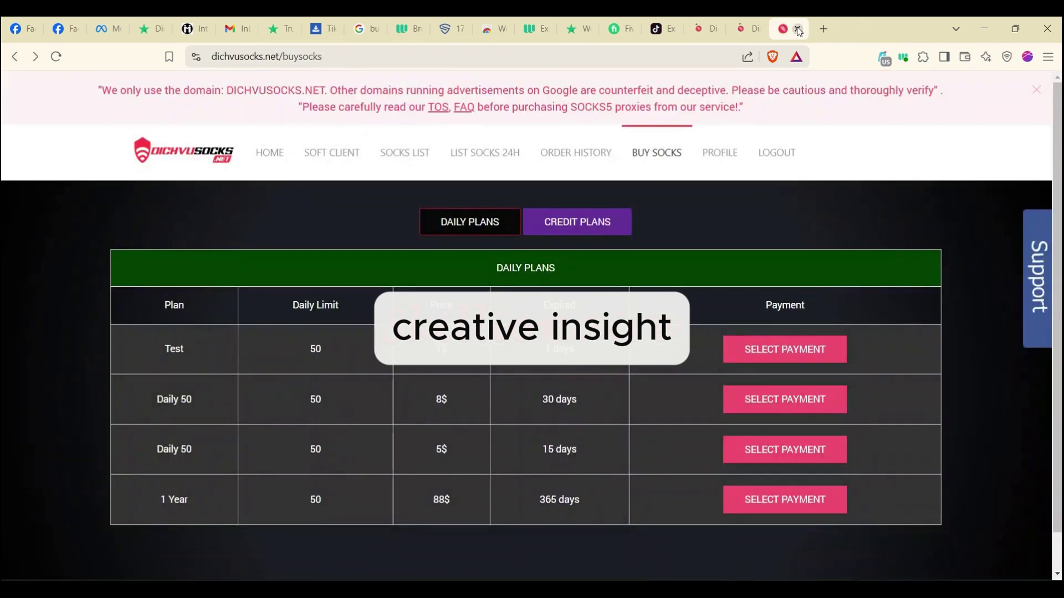
click(713, 56)
Search for 'foxy proxy extension' to find FoxyProxy's Chrome Web Store page
text(fo)
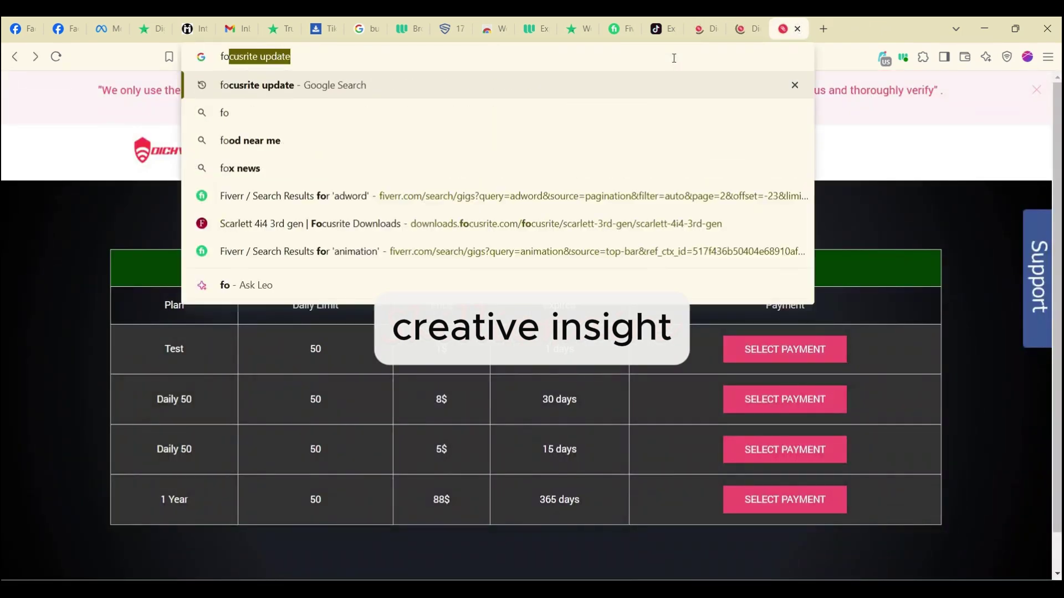
text(xy proxy extension)
key(BackSpace)
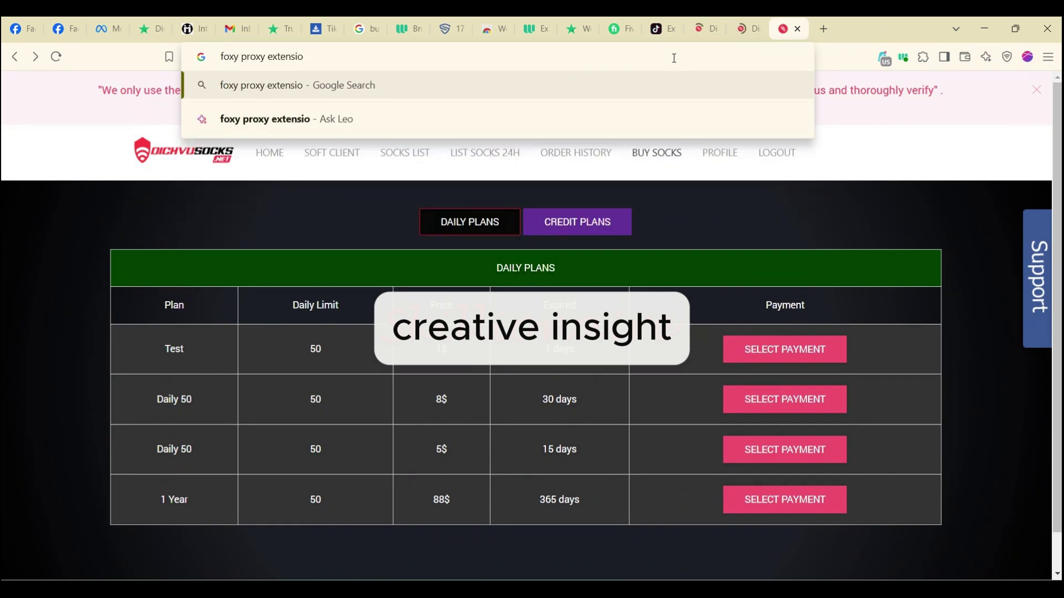
text(n)
key(Return)
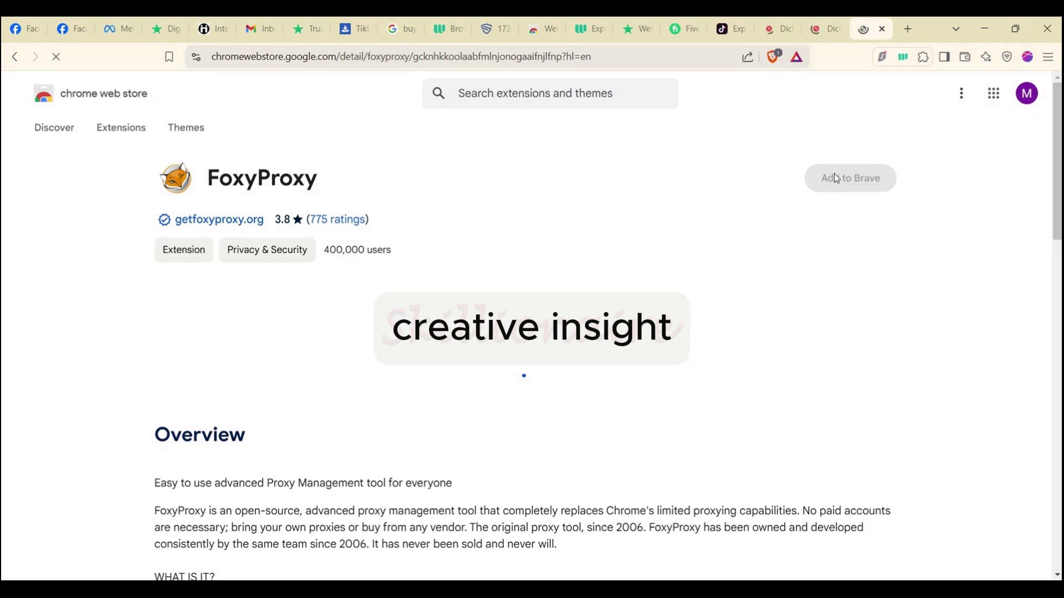
Load whoer.net in a new tab, then return to the FoxyProxy store page
click(908, 31)
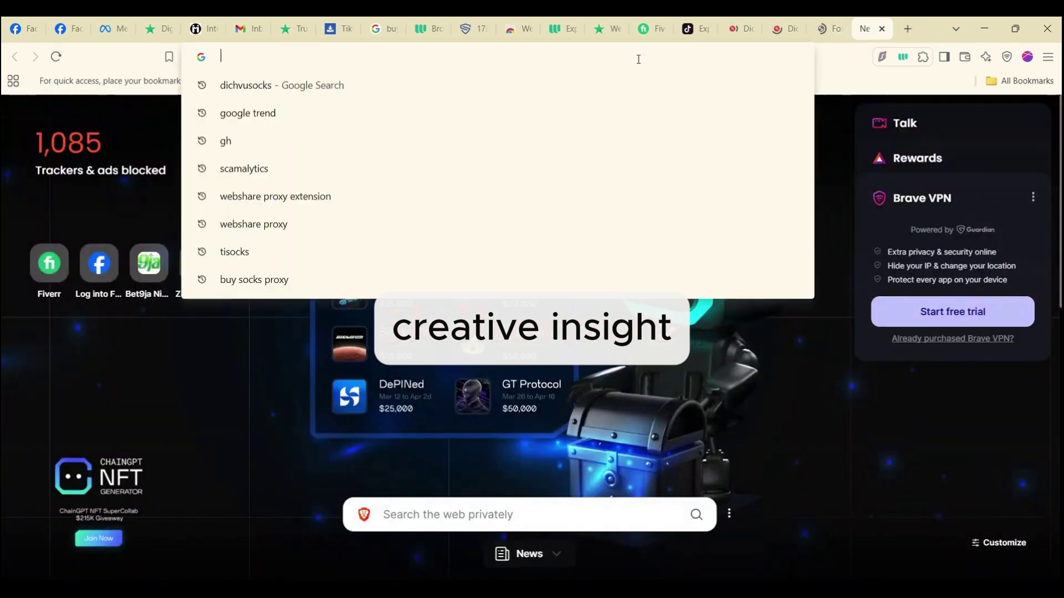
click(639, 59)
text(whoer)
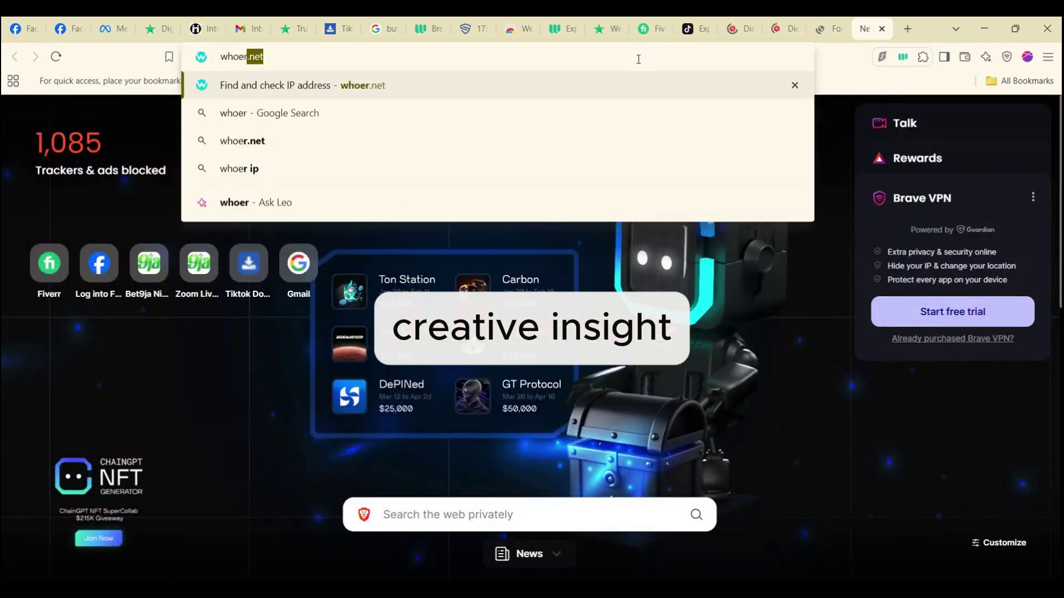
key(Return)
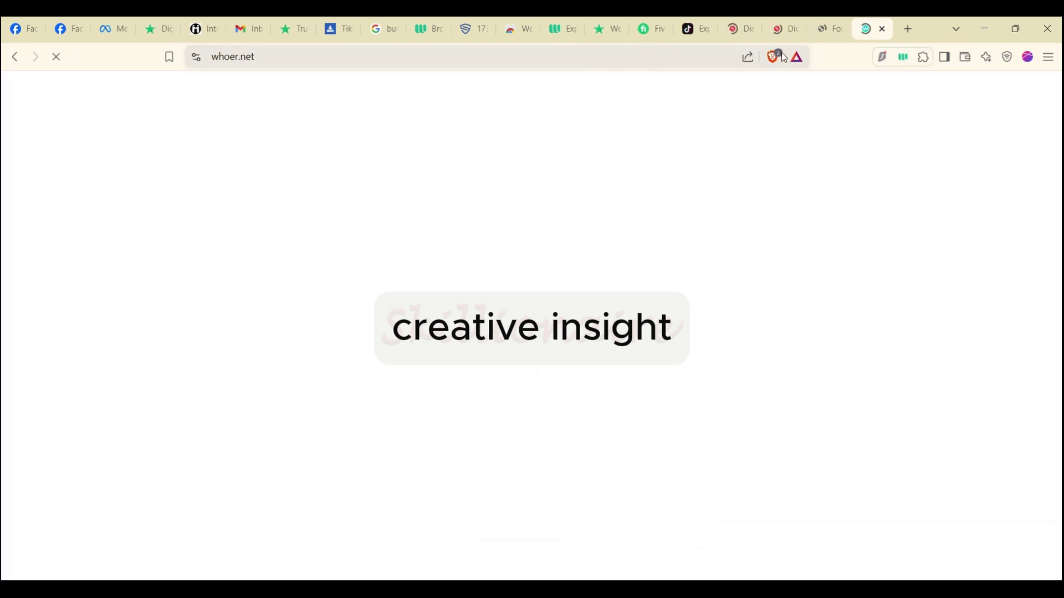
click(825, 33)
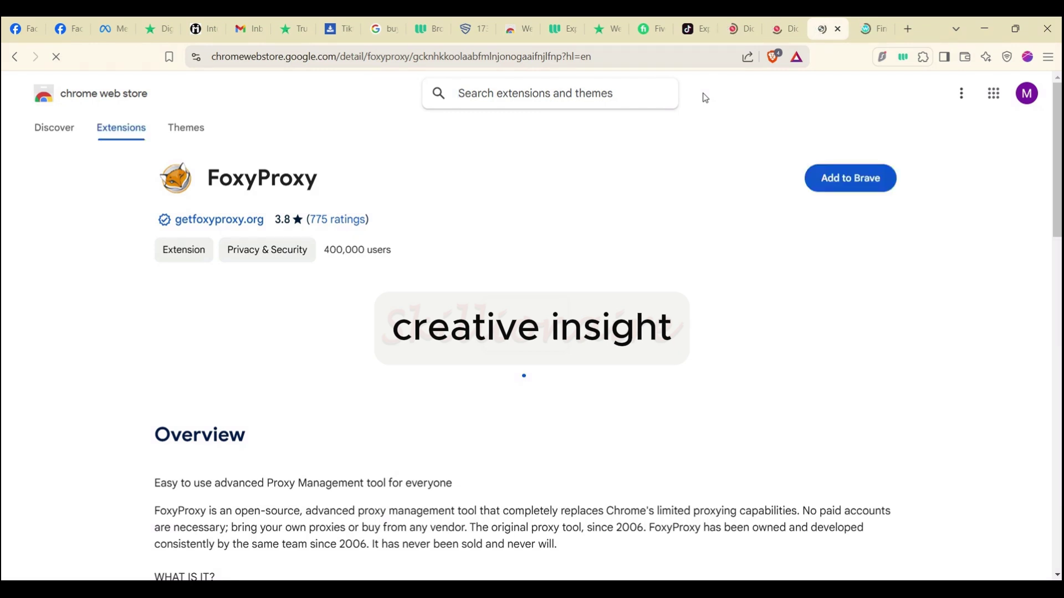
Add the FoxyProxy extension to Brave and confirm the installation
click(822, 179)
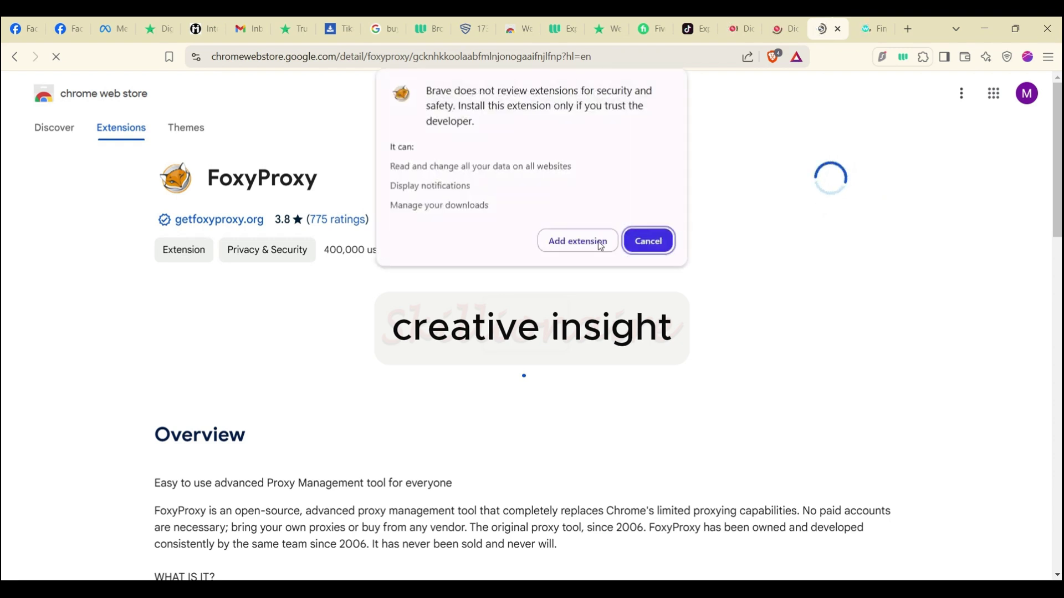
click(579, 241)
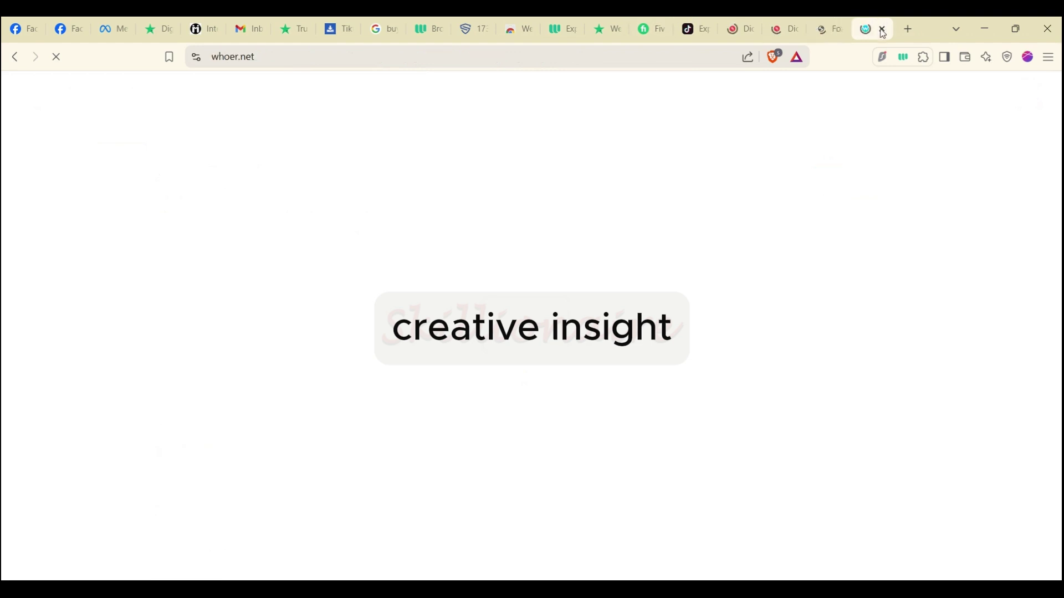
Check the whoer.net tab, then return to the FoxyProxy store listing
click(877, 30)
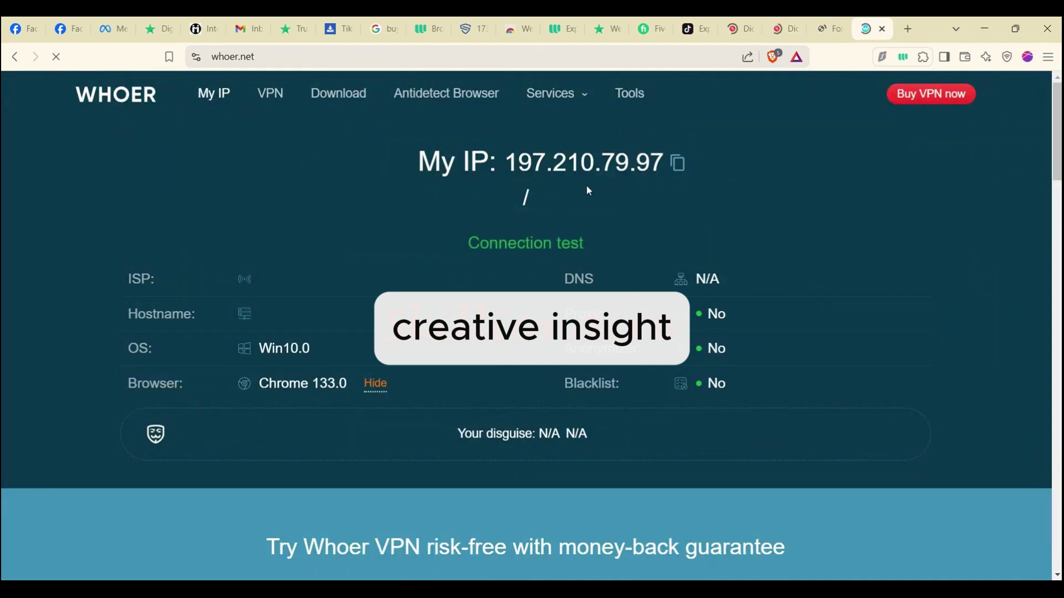
click(828, 35)
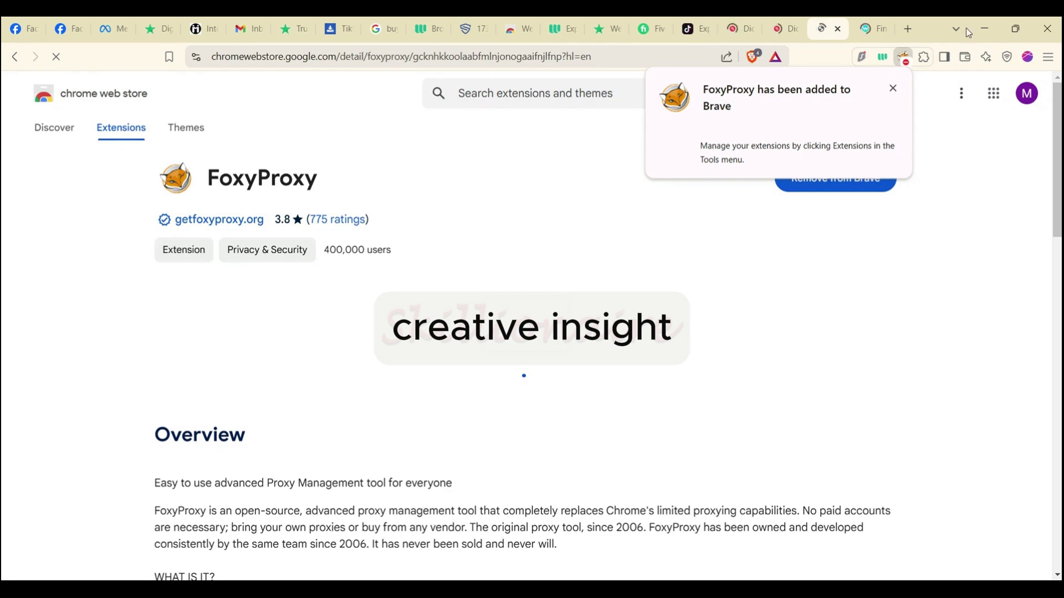
Dismiss the FoxyProxy added notice and bring the whoer.net IP check to the front
click(894, 89)
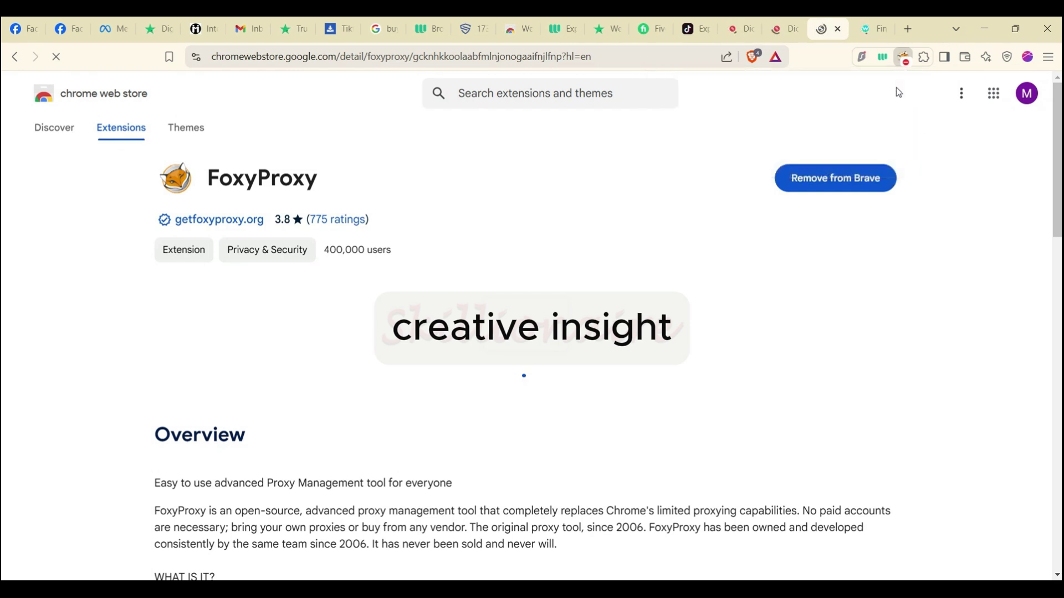
click(869, 30)
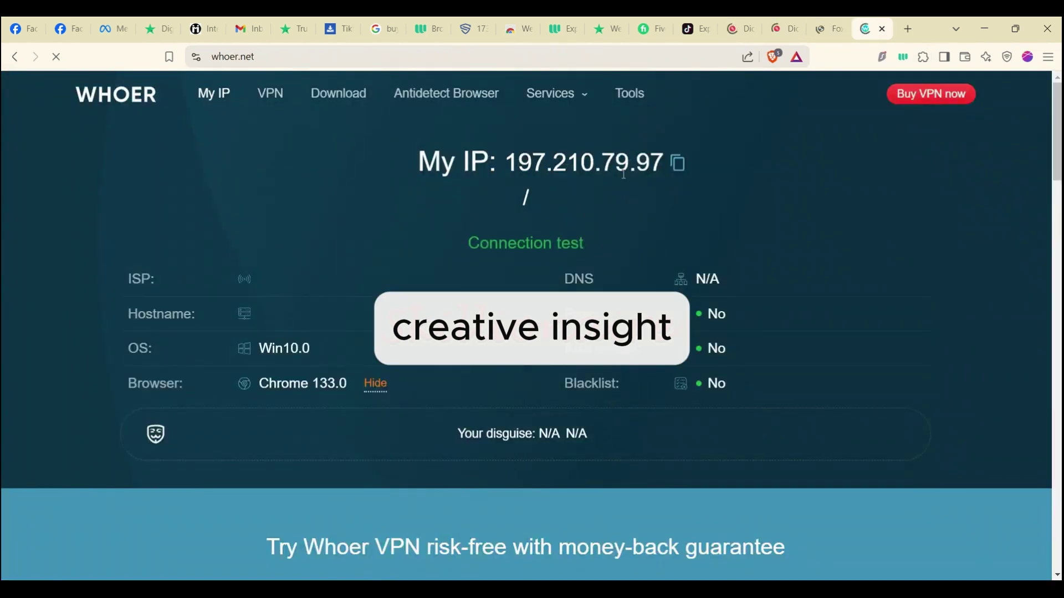
Close the FoxyProxy store tab and switch to the dichvusocks.net tools tab
click(830, 26)
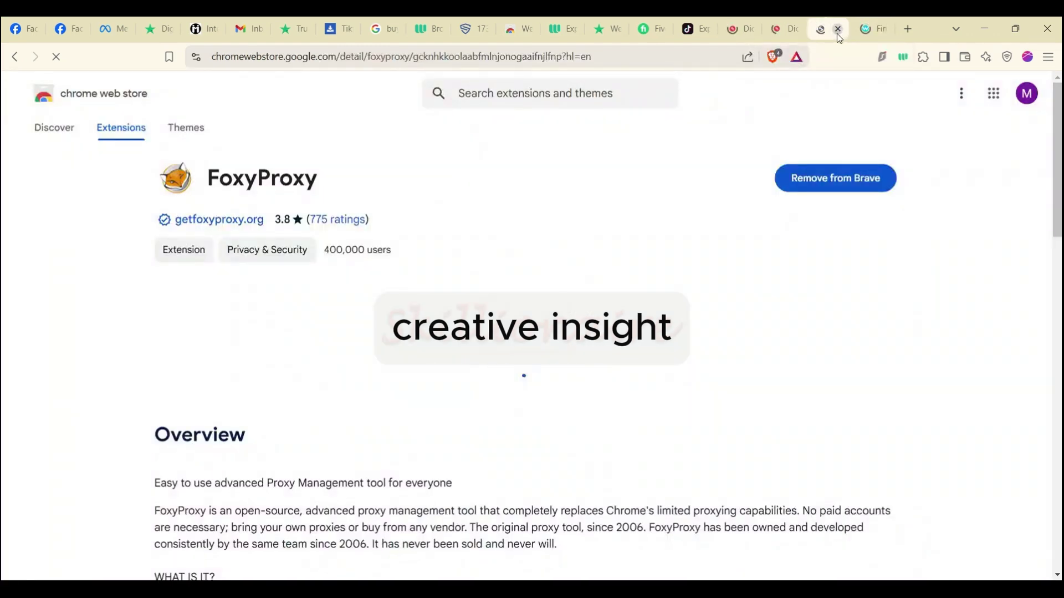
click(839, 34)
click(783, 34)
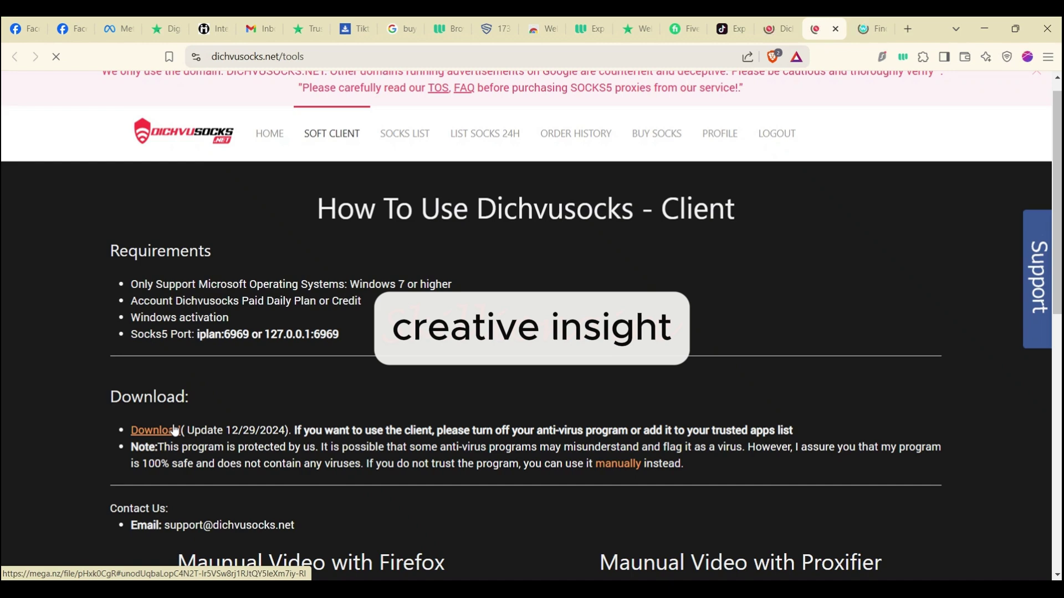
Download the Dichvusocks client, close the mega.nz tab, and show the folder containing Socks5Client
click(176, 431)
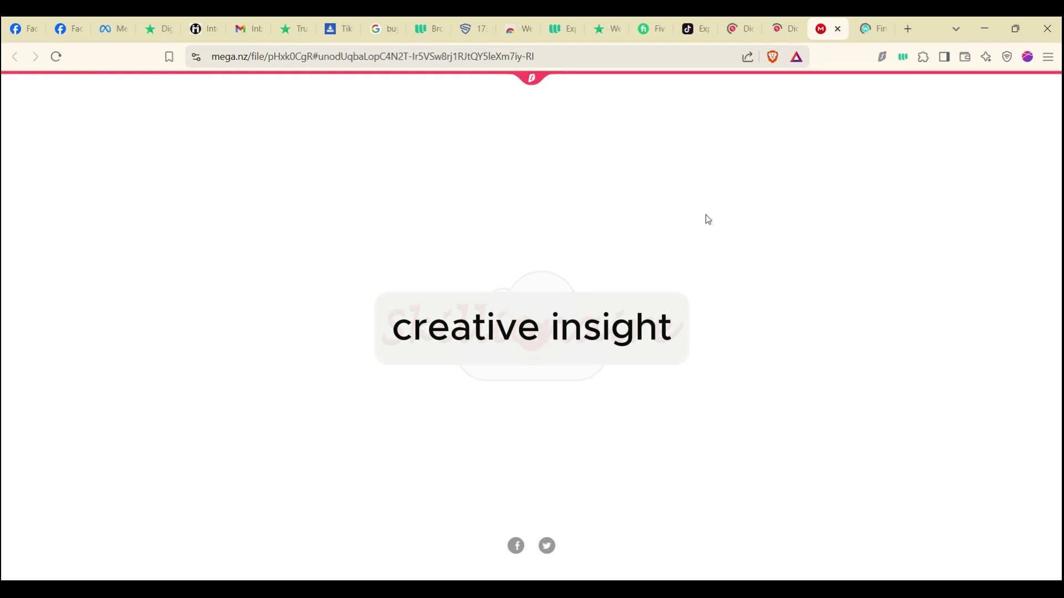
click(904, 588)
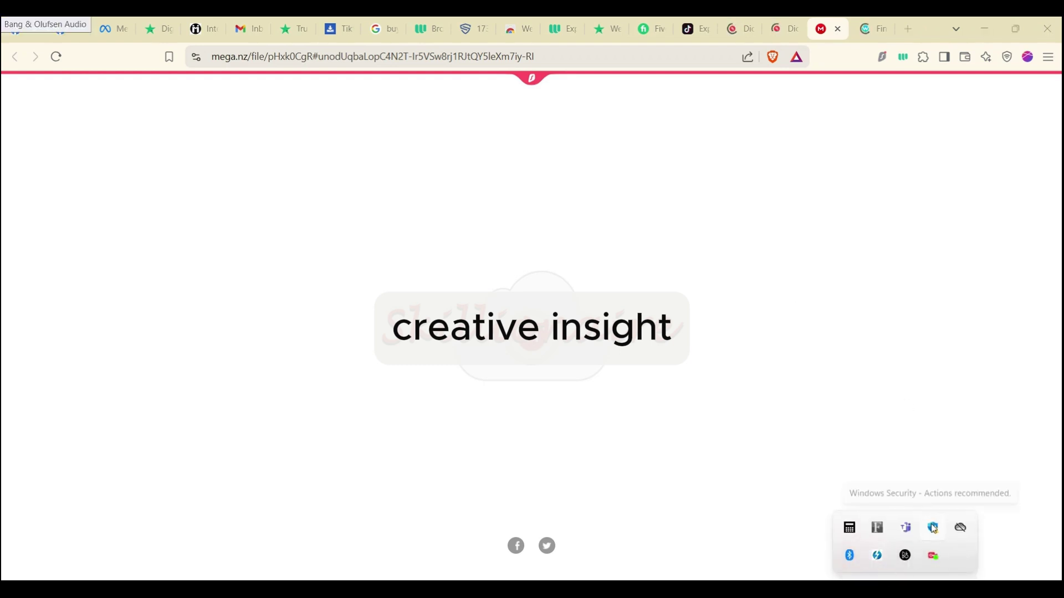
click(748, 415)
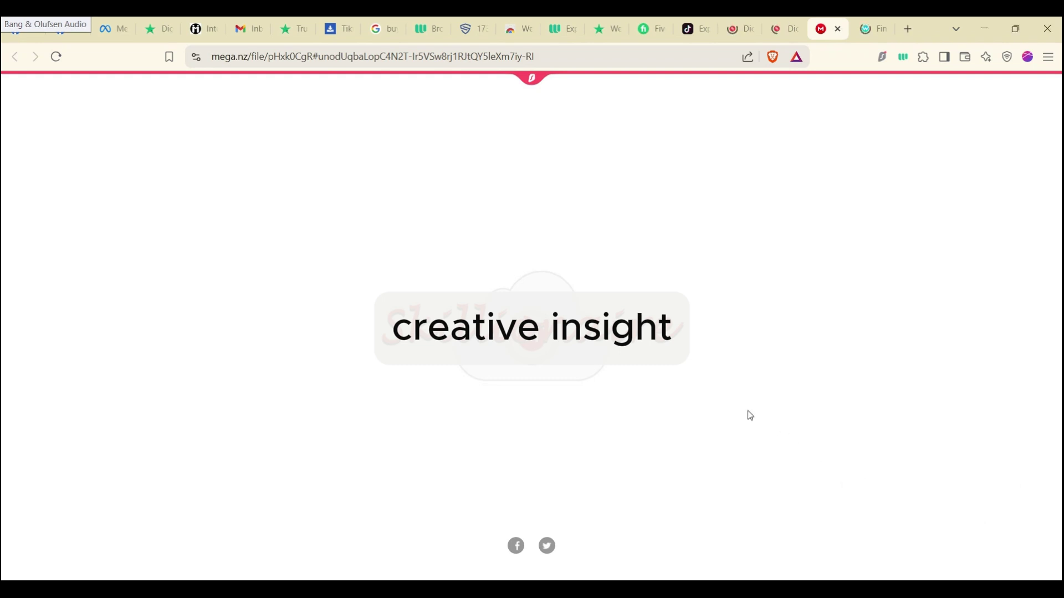
click(841, 34)
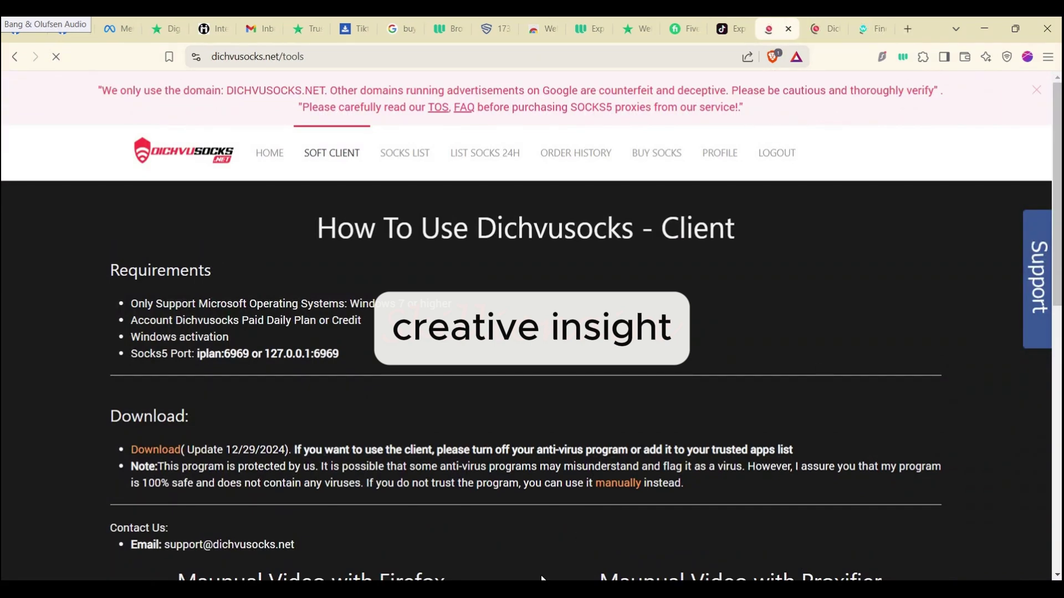
click(582, 535)
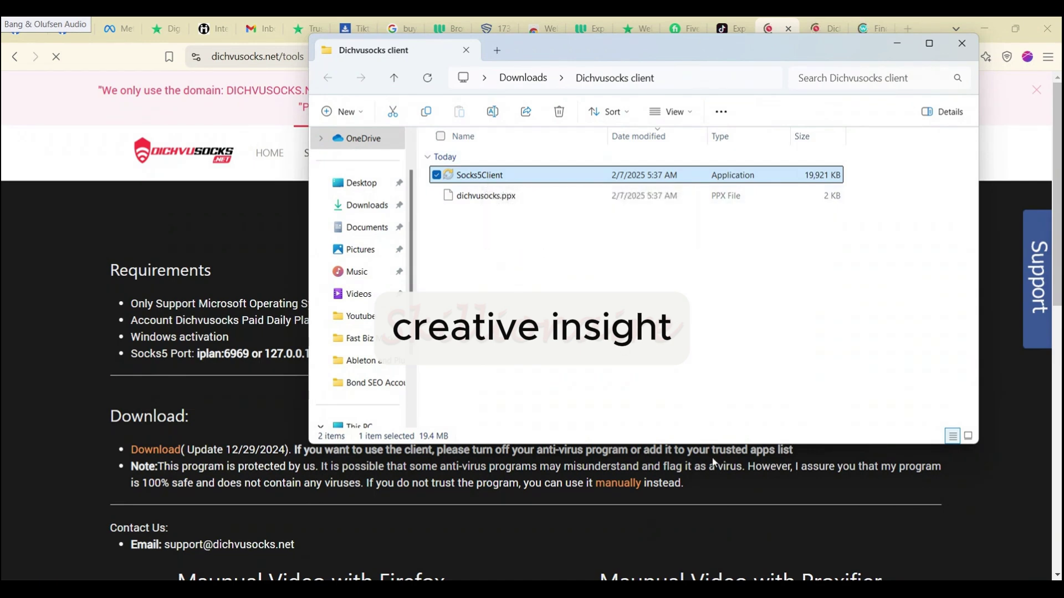
mouse_move(792, 587)
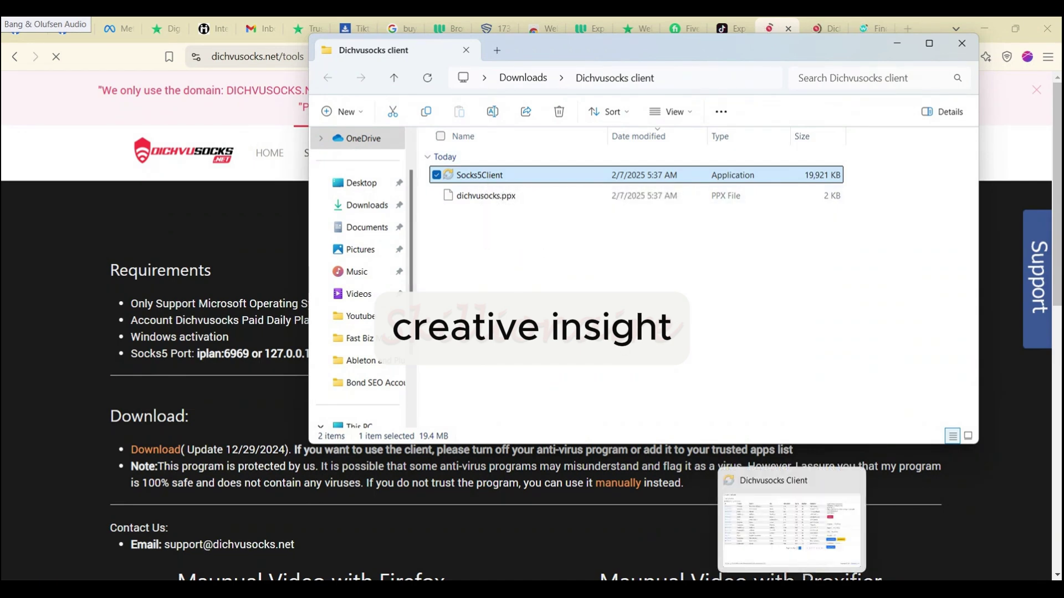
Close the Dichvusocks client folder and bring Brave's Soft Client guide back to front
right_click(793, 589)
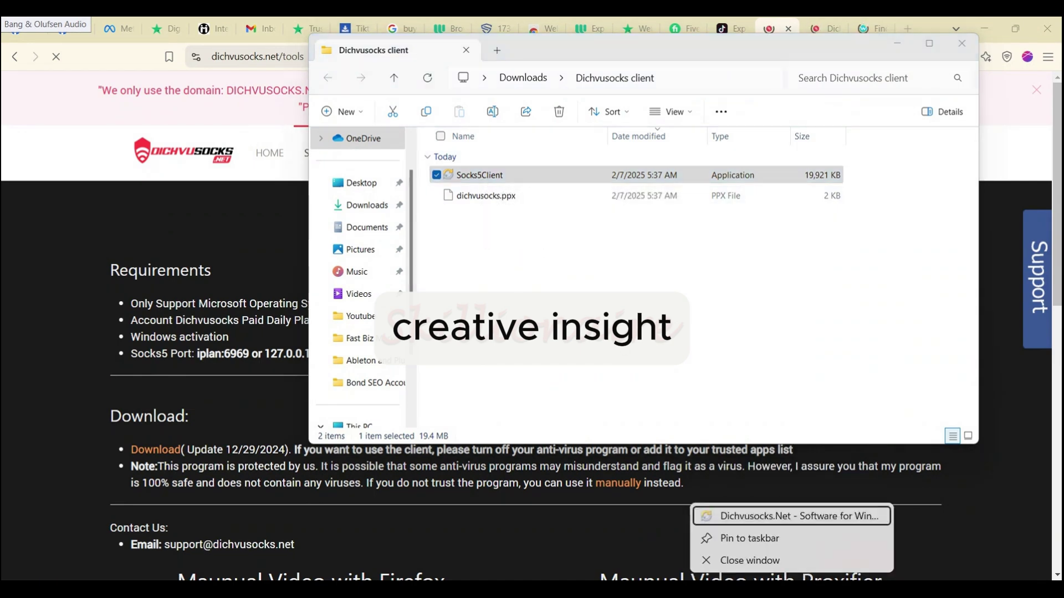
click(758, 538)
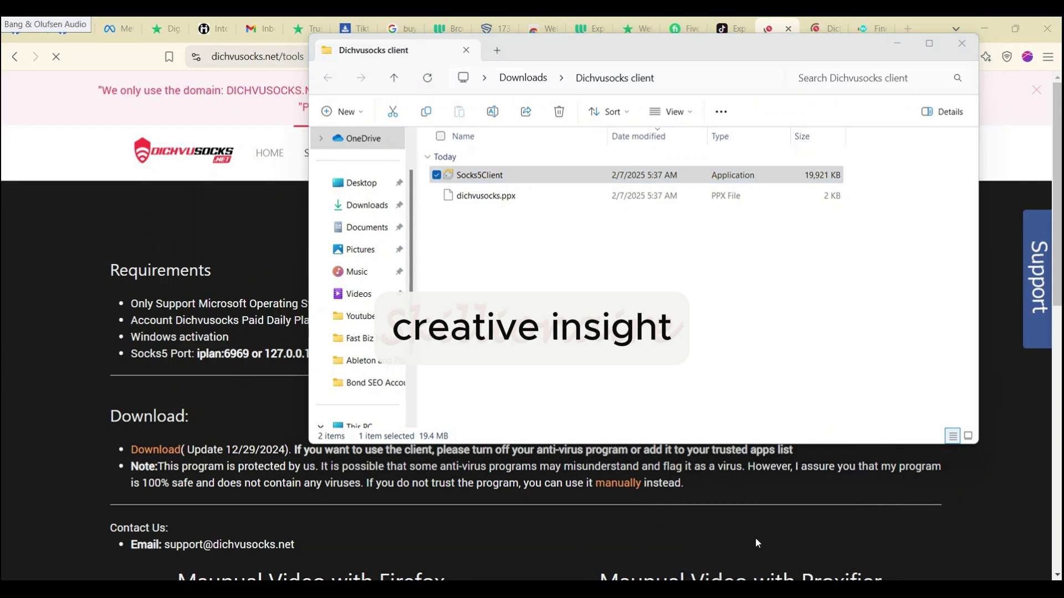
click(1014, 163)
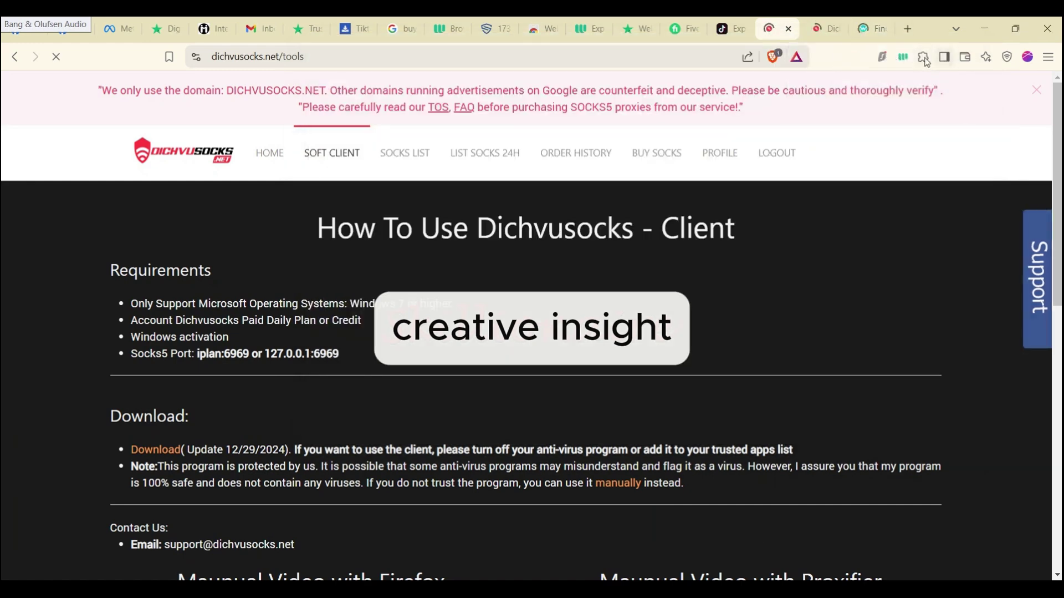
Pin FoxyProxy to the toolbar and return to whoer.net, still showing the Nigerian IP
click(924, 58)
click(874, 166)
click(864, 32)
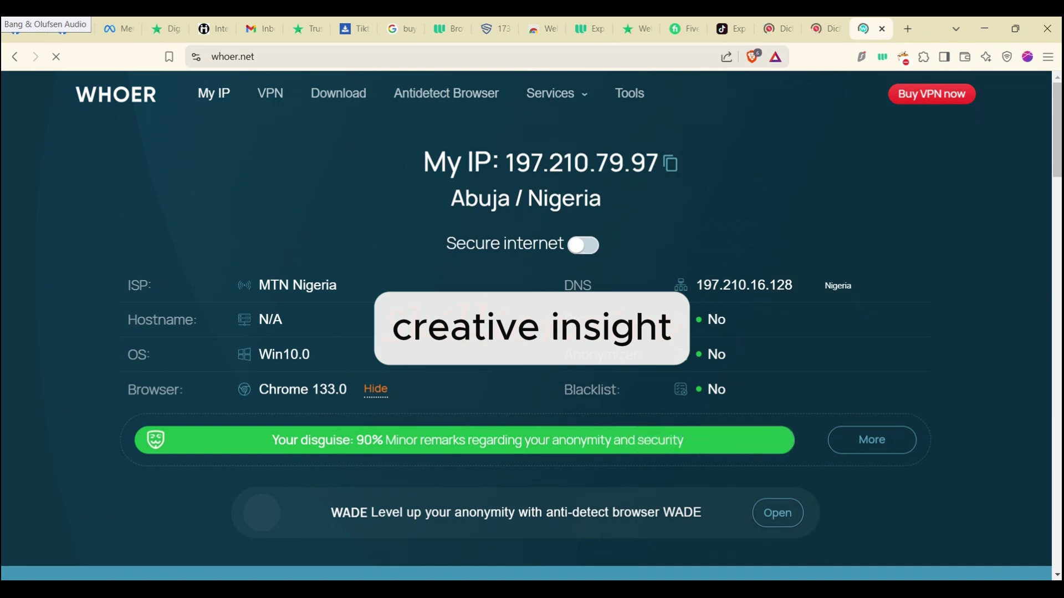
Close the Dichvusocks Client and open FoxyProxy's quick panel, currently disabled
click(792, 527)
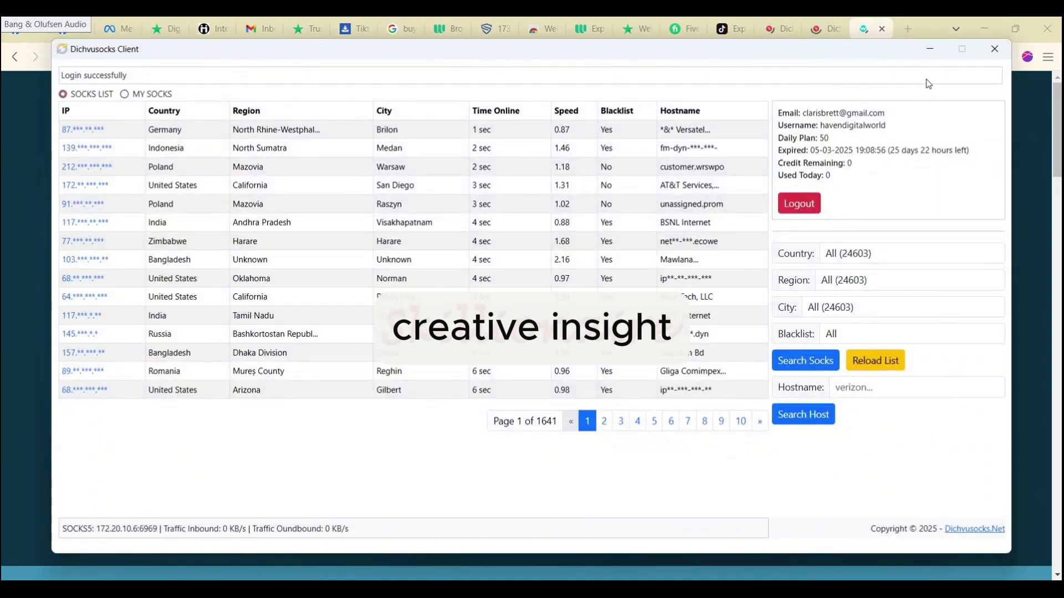
click(996, 51)
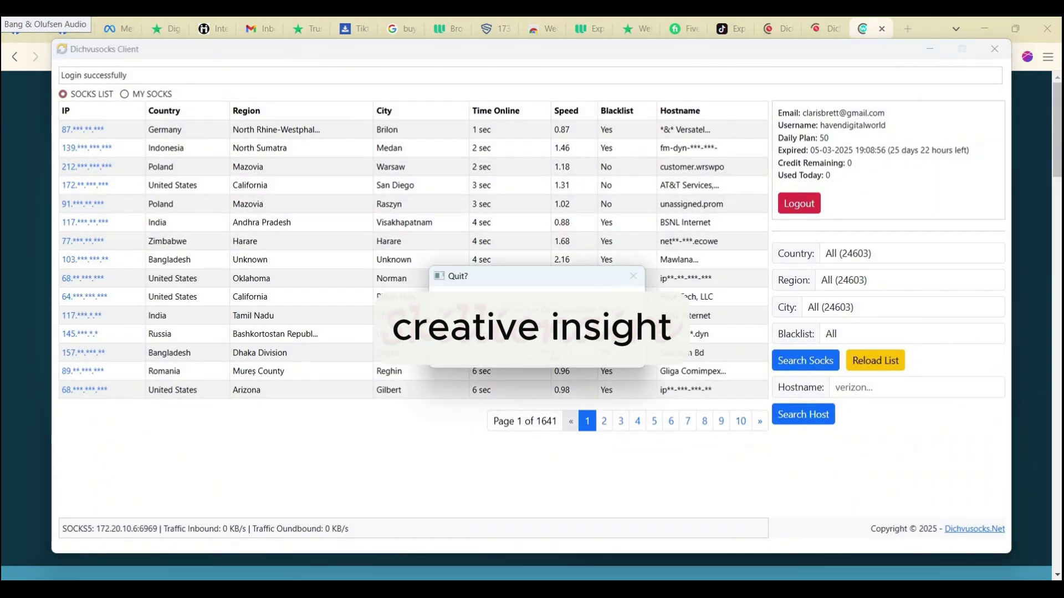
click(549, 356)
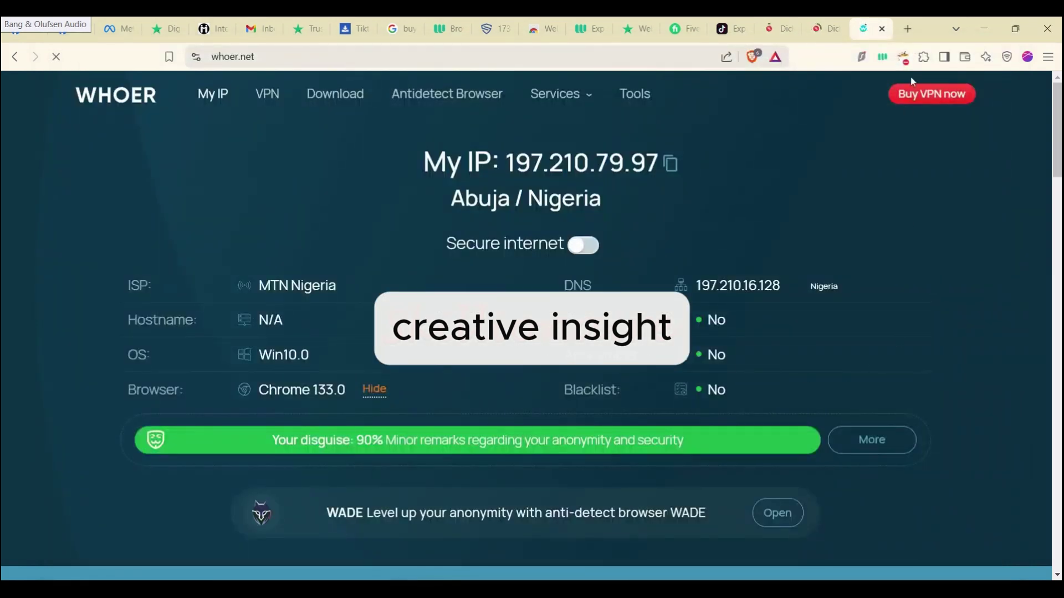
click(905, 62)
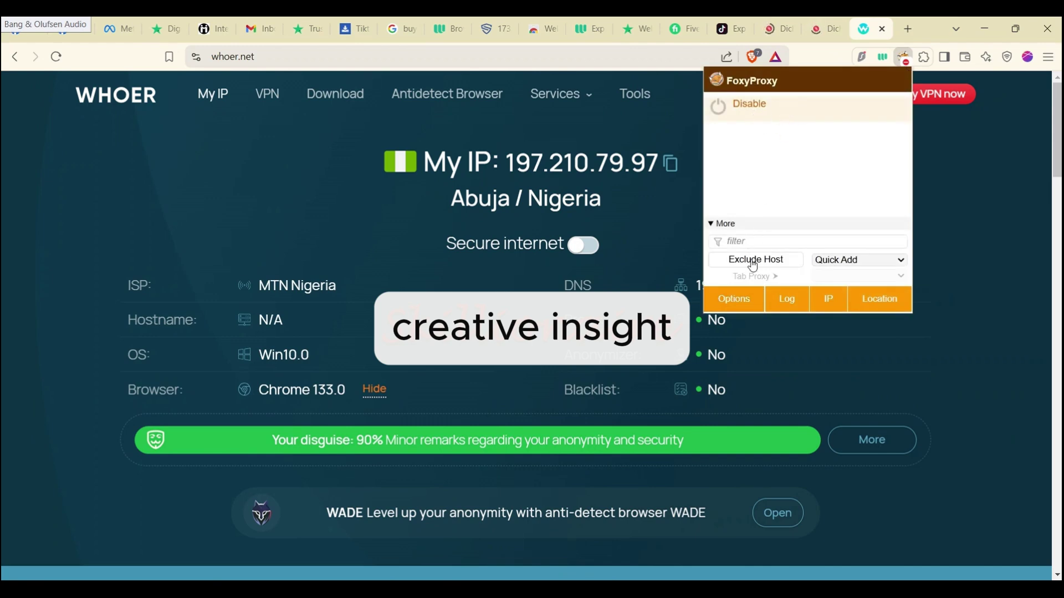
Open FoxyProxy's Options page and add a new blank entry on the Proxies tab
click(735, 303)
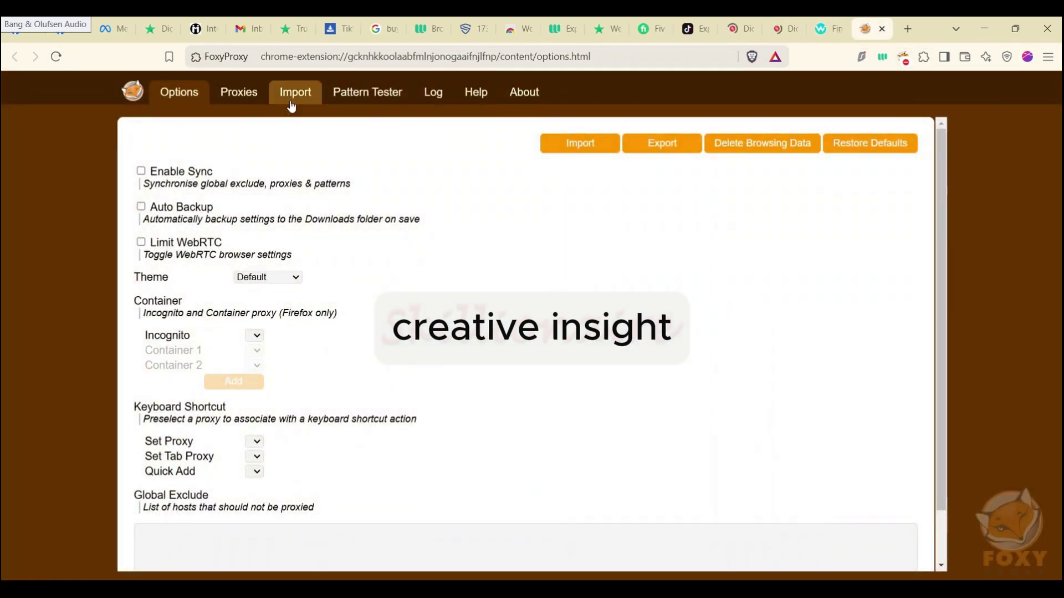
click(241, 93)
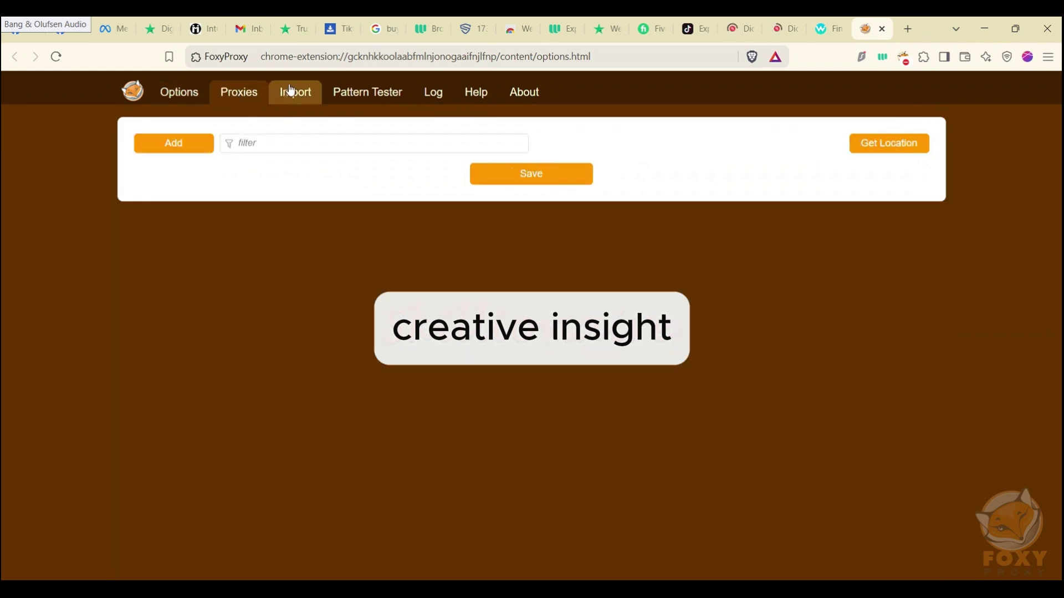
click(185, 91)
click(233, 95)
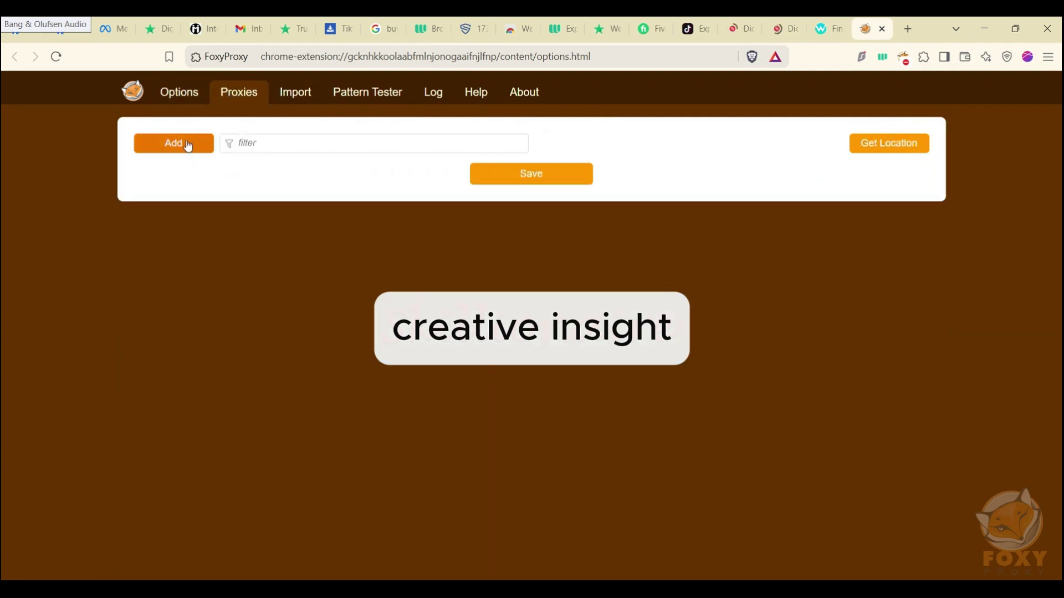
click(188, 145)
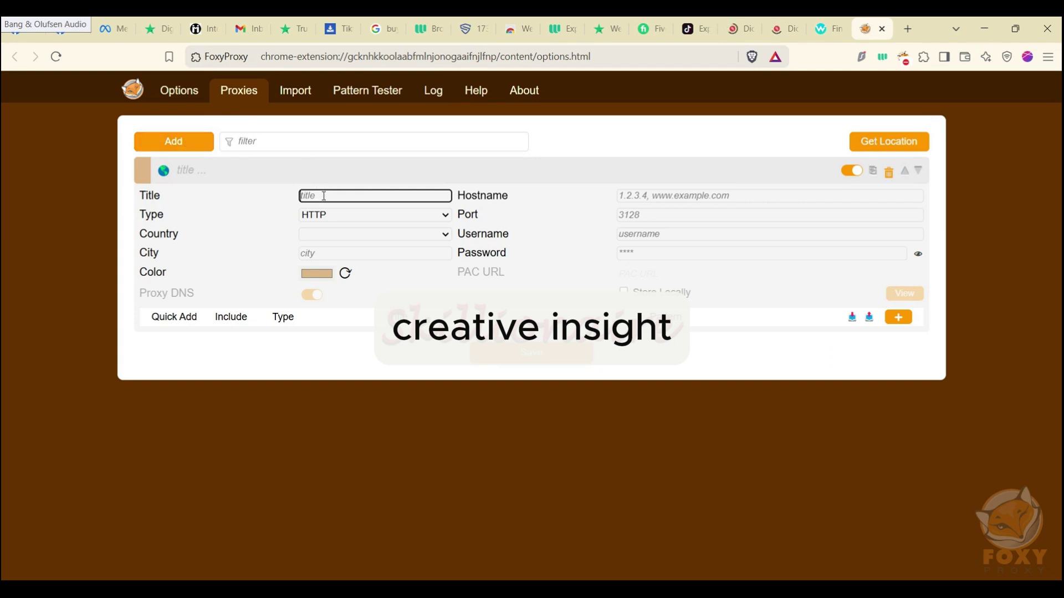
Enter the title 'Skillionaire', fixing a typo, and choose SOCKS5 as the proxy type
text(Skillcmaire)
click(336, 195)
key(BackSpace)
text(naire)
click(443, 217)
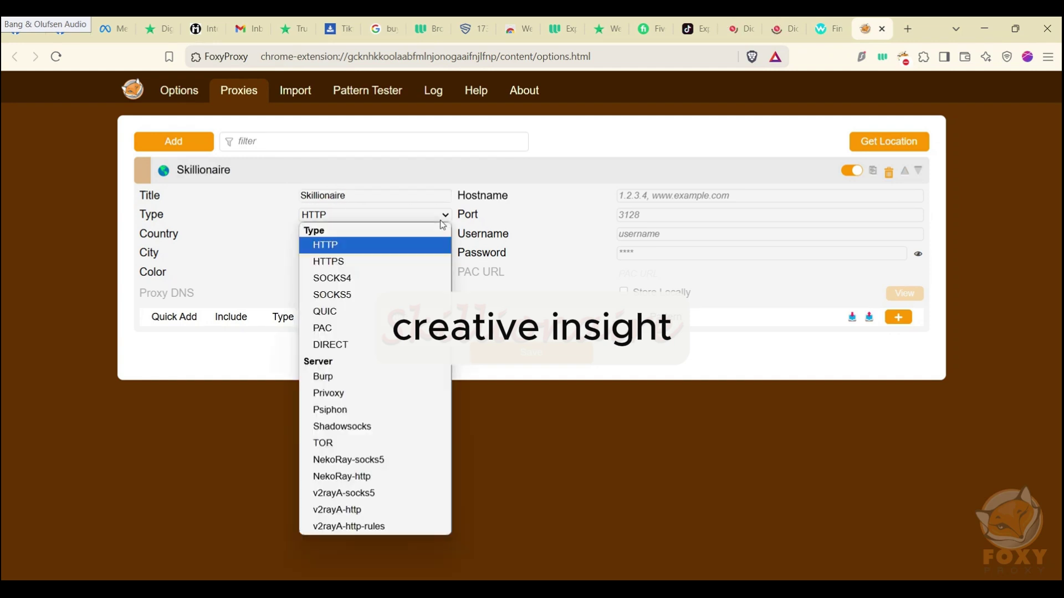
click(345, 294)
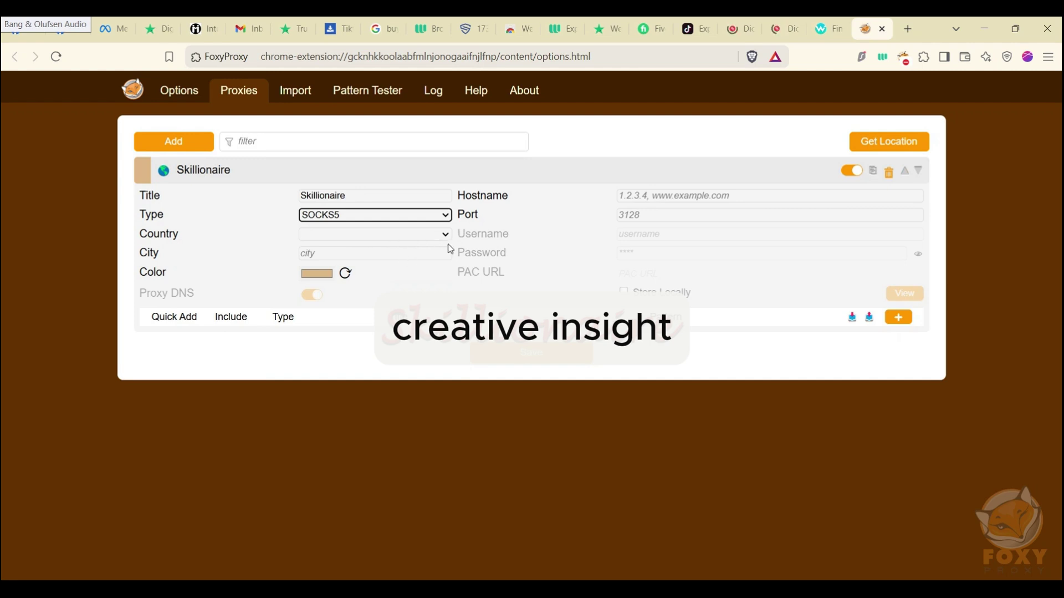
Copy the local address 127.0.0.1 from the Dichvusocks guide into the proxy's Hostname field
click(686, 194)
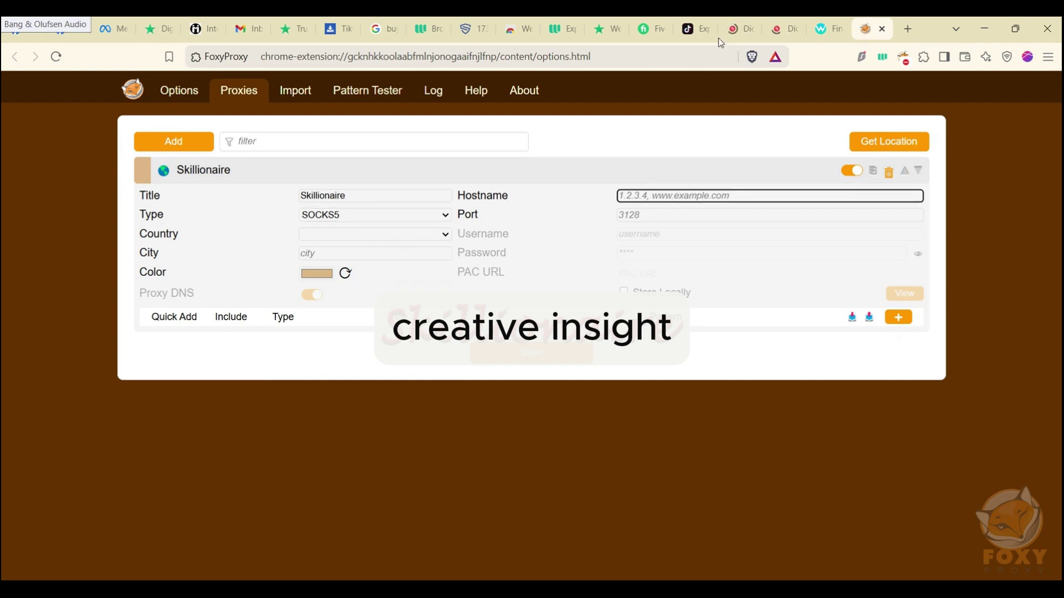
click(738, 36)
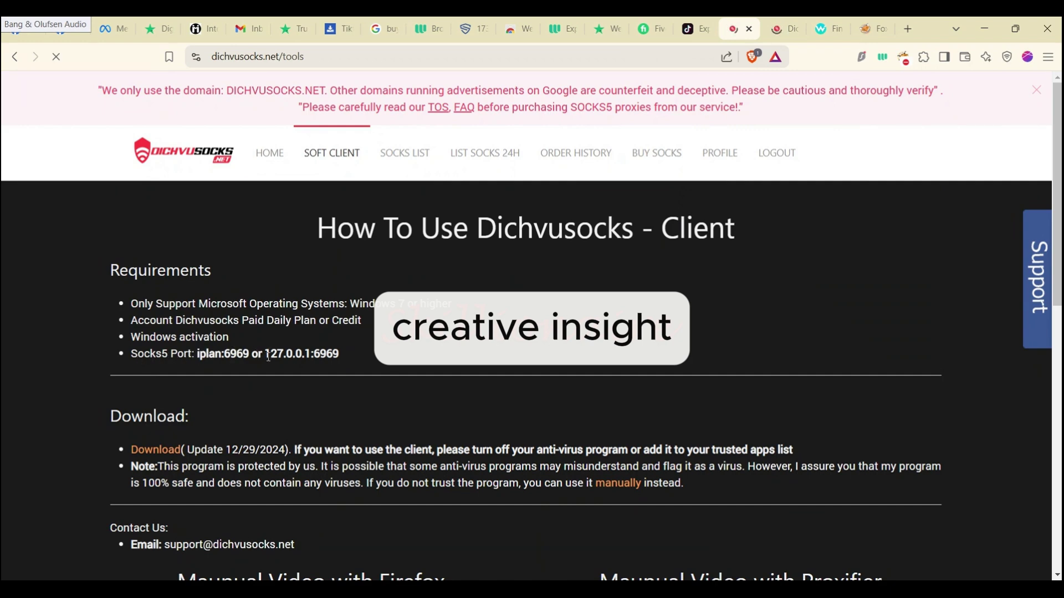
drag(268, 355, 312, 353)
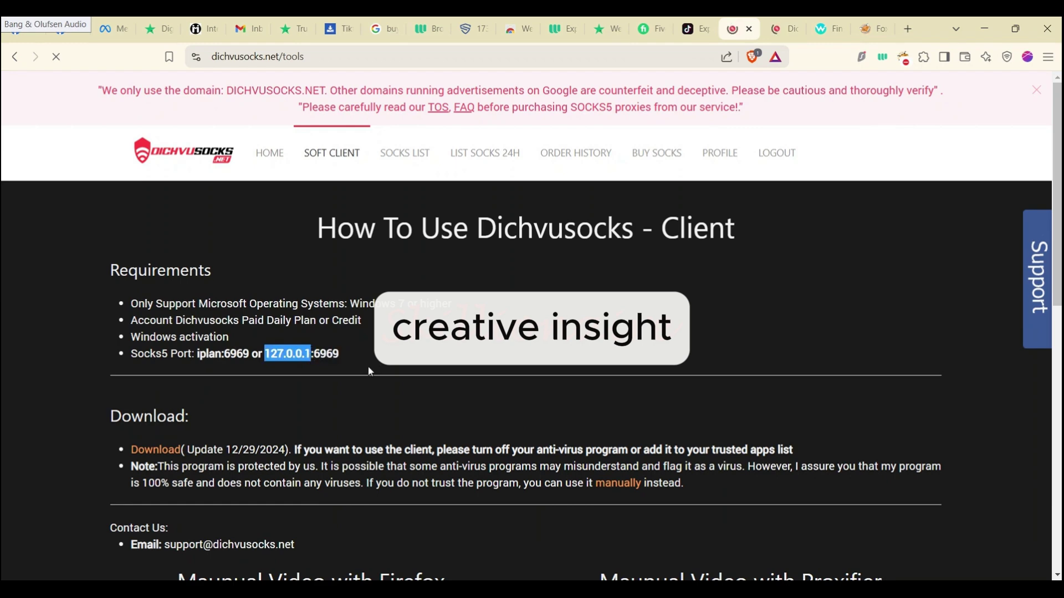
click(834, 32)
click(871, 29)
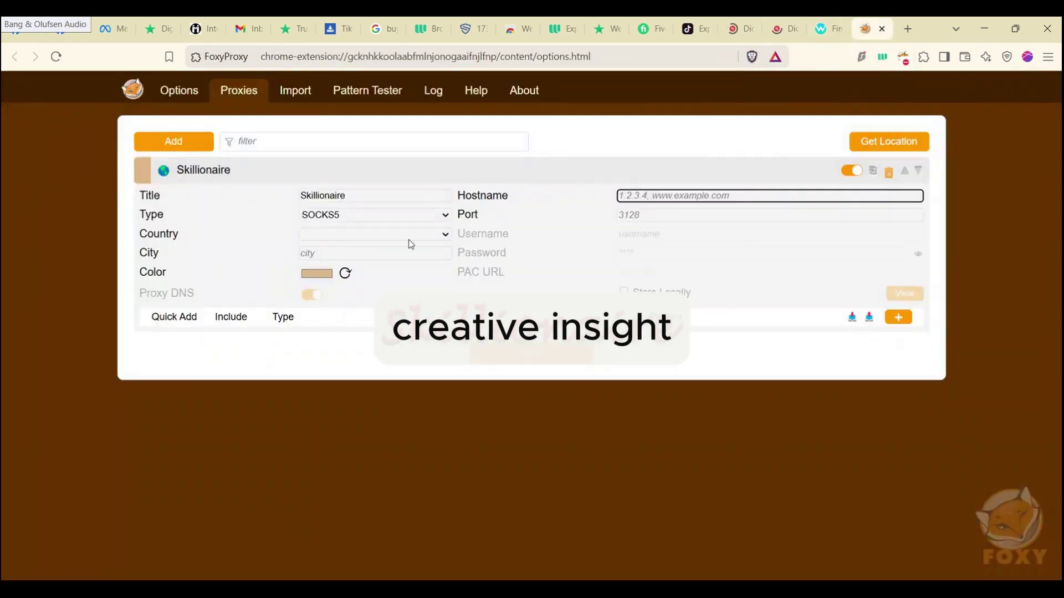
text(127.0.0.1)
key(BackSpace)
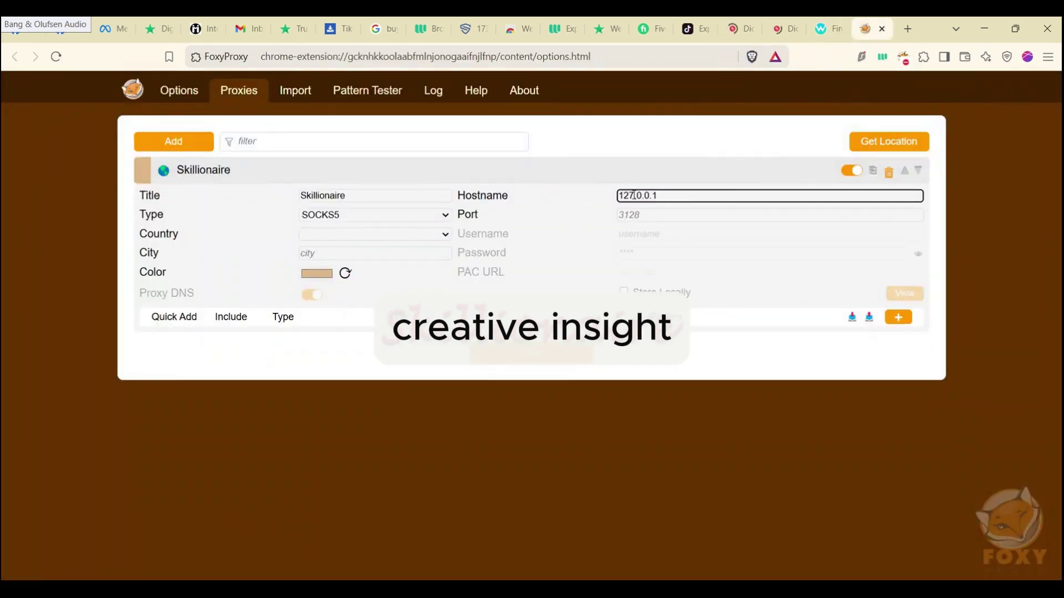
click(784, 33)
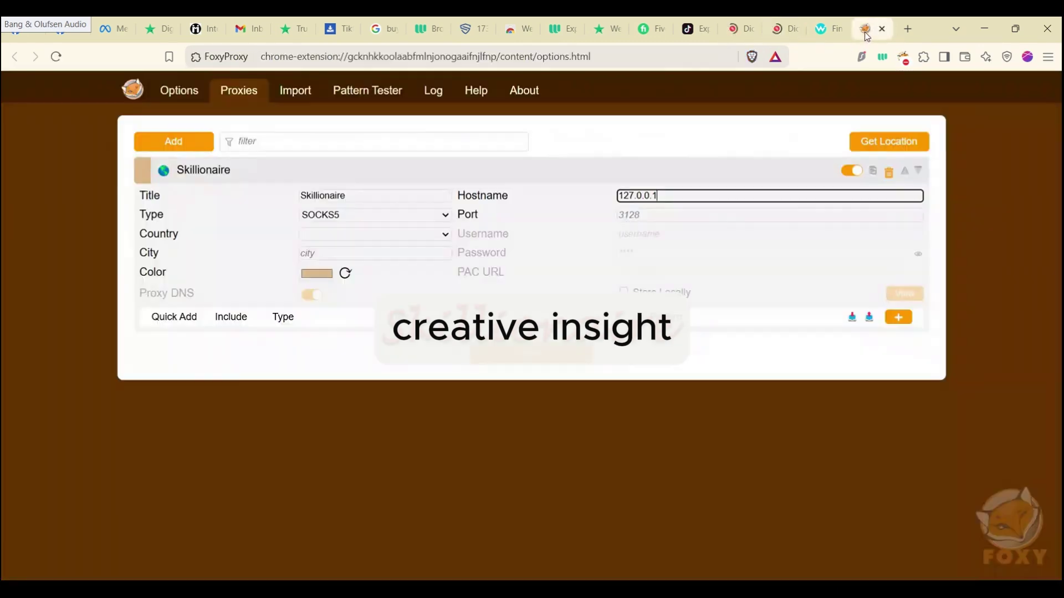
click(873, 29)
click(642, 215)
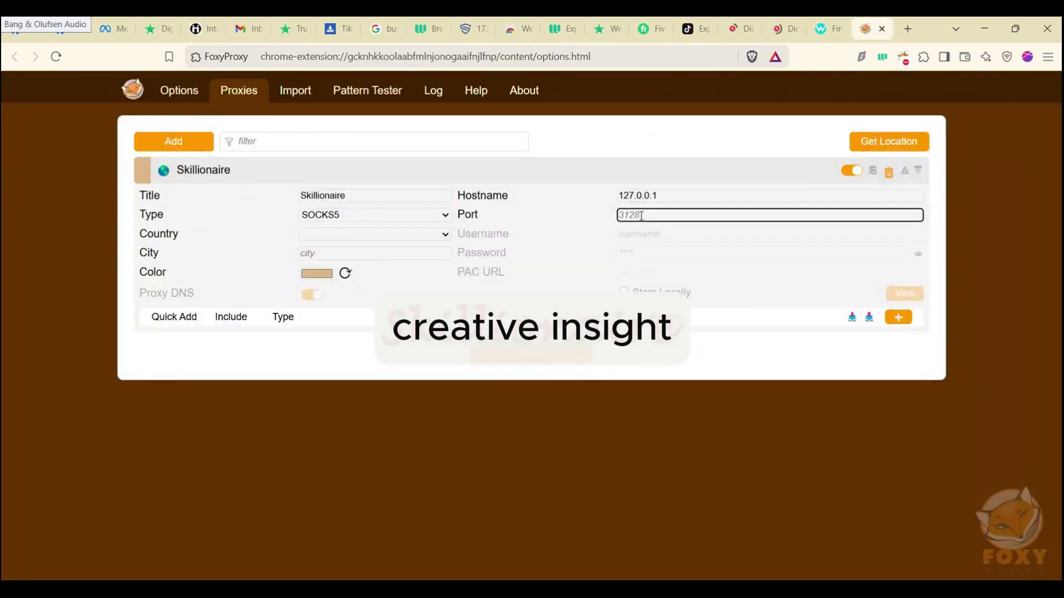
Enter port 6969 and save the Skillionaire proxy entry
text(6969)
key(Return)
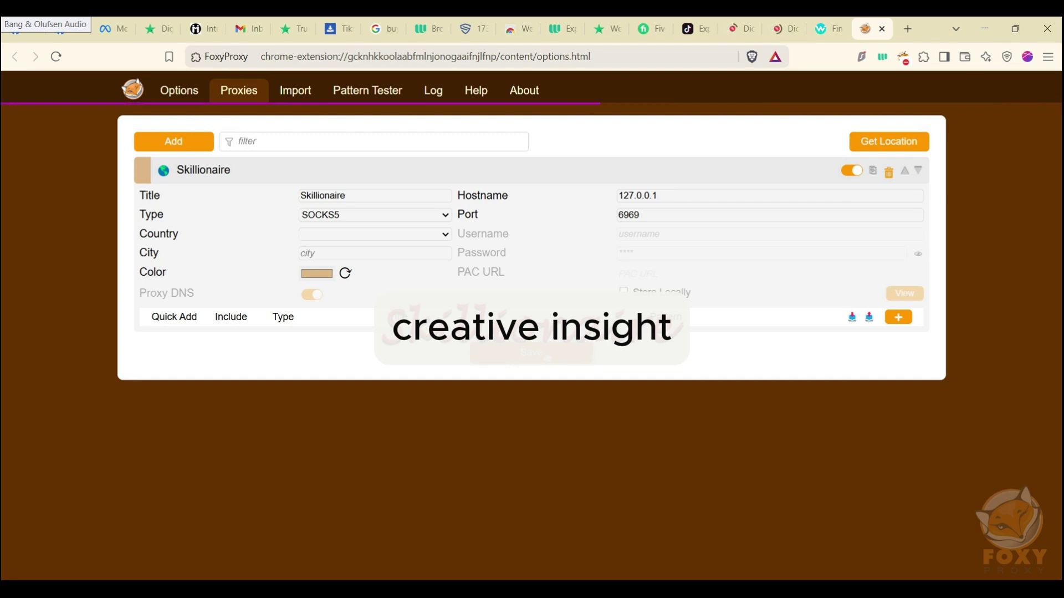
Close the FoxyProxy options tab and switch FoxyProxy to the Skillionaire proxy
click(904, 57)
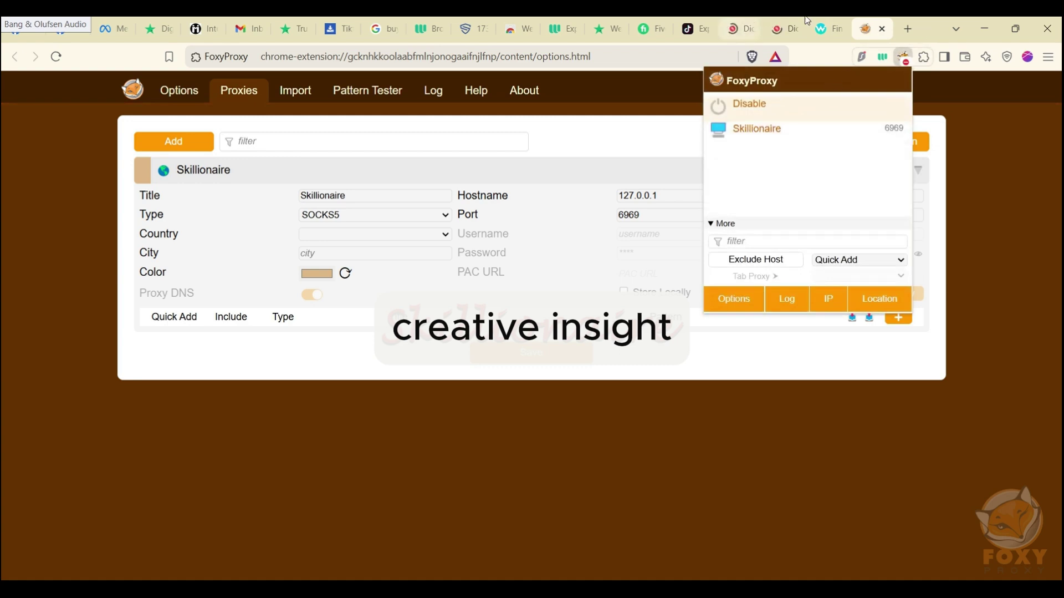
click(829, 29)
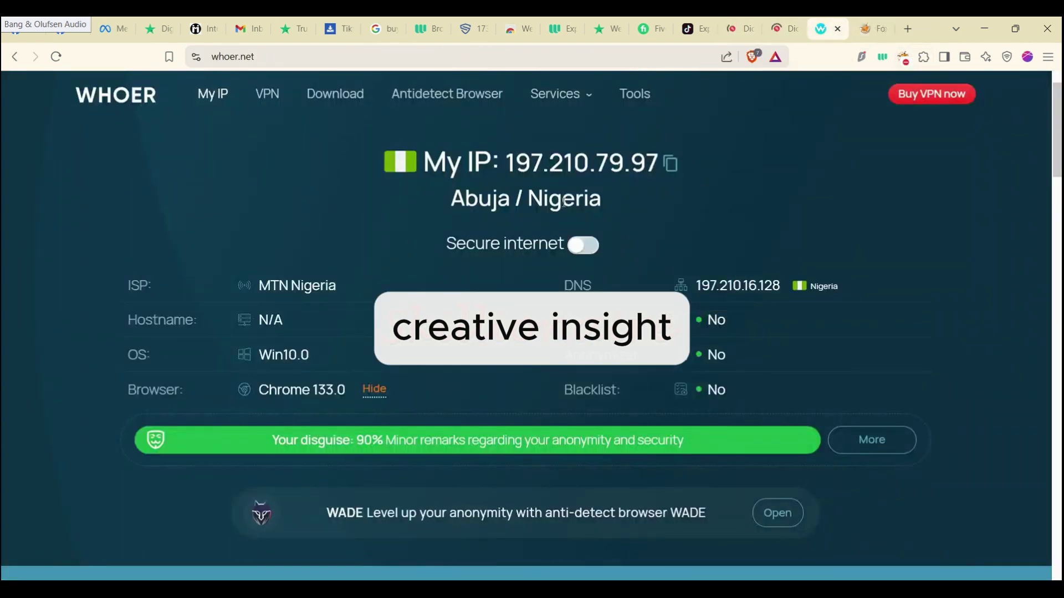
click(873, 30)
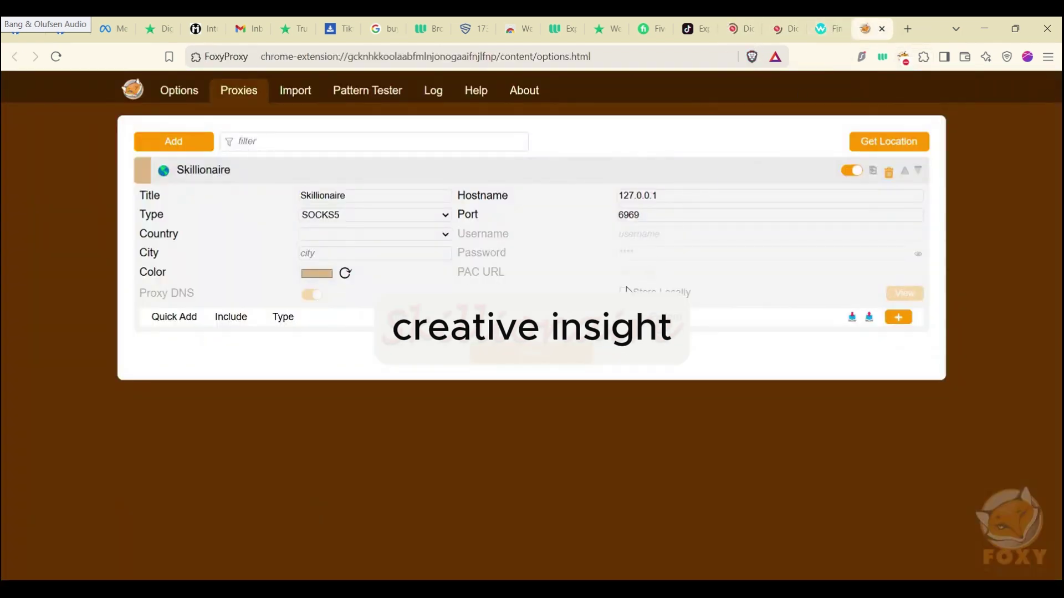
click(904, 56)
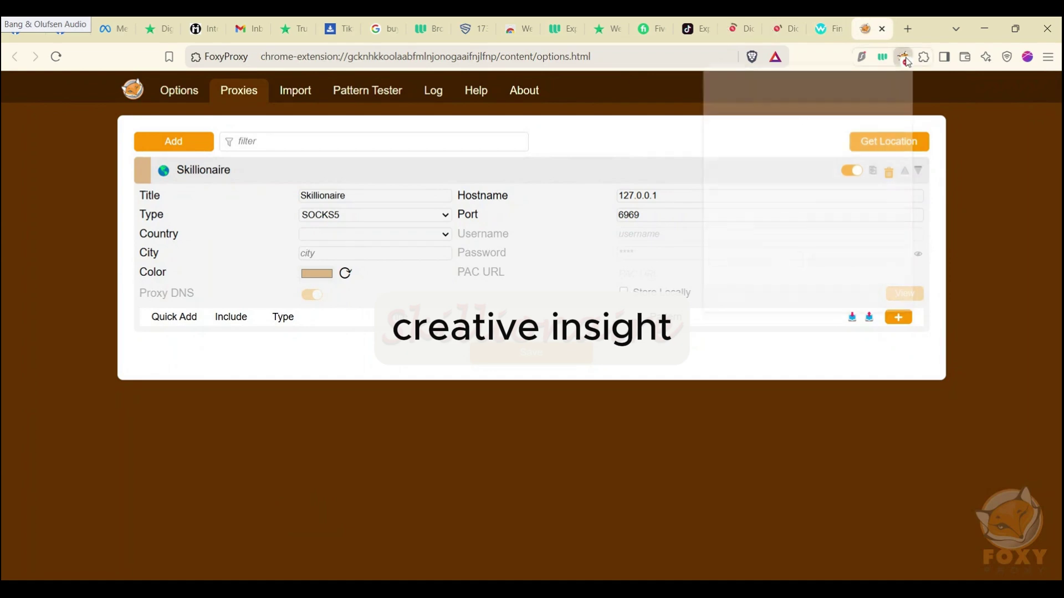
click(883, 29)
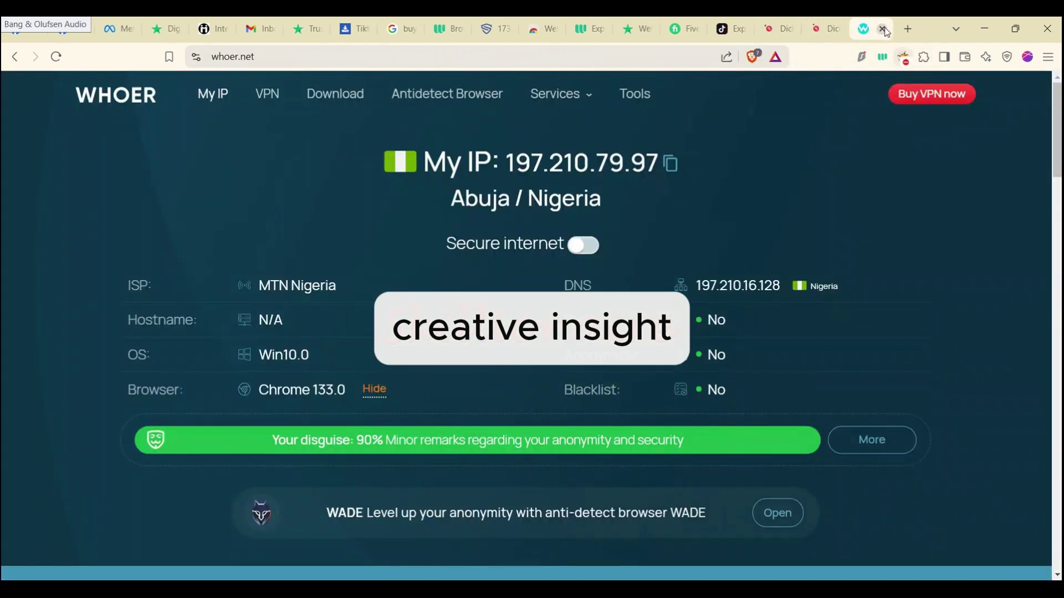
click(906, 57)
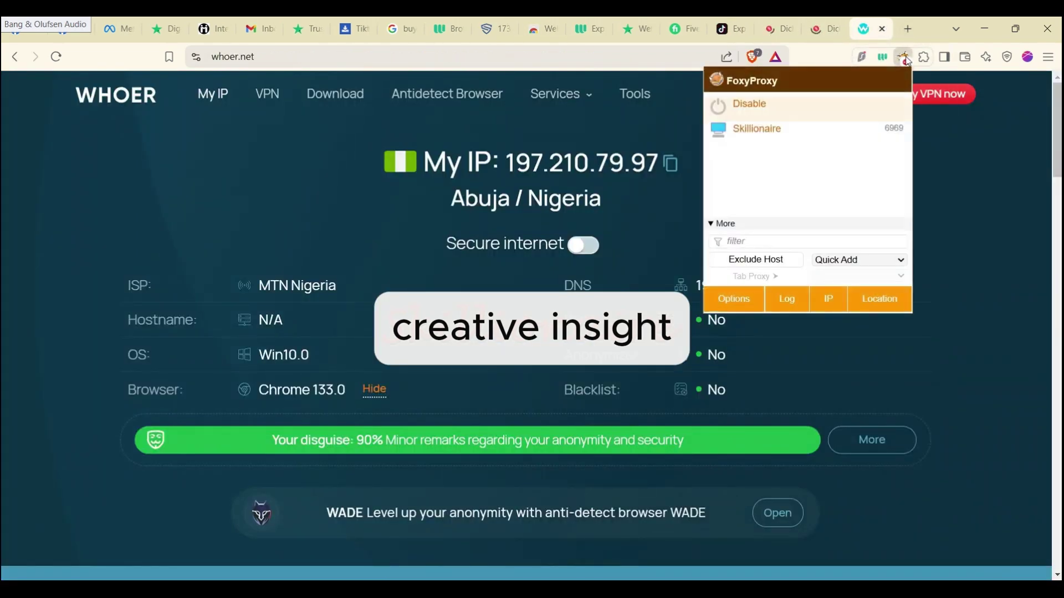
click(769, 137)
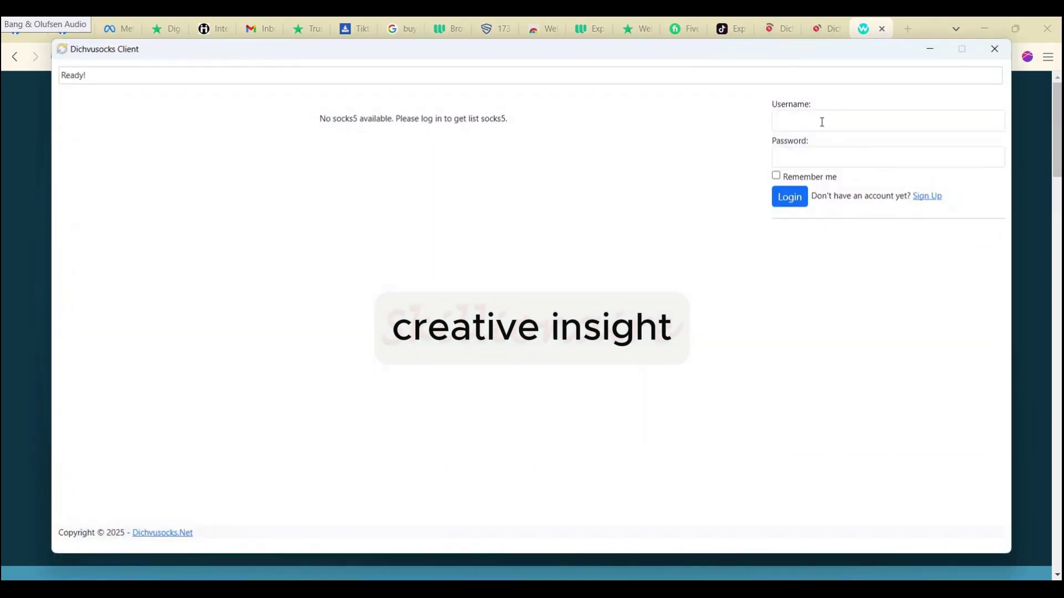
Log in to the Dichvusocks Client with the account username and password, ticking Remember me
click(824, 122)
text(havendigitalword)
key(BackSpace)
key(BackSpace)
text(l)
key(BackSpace)
text(d)
click(813, 161)
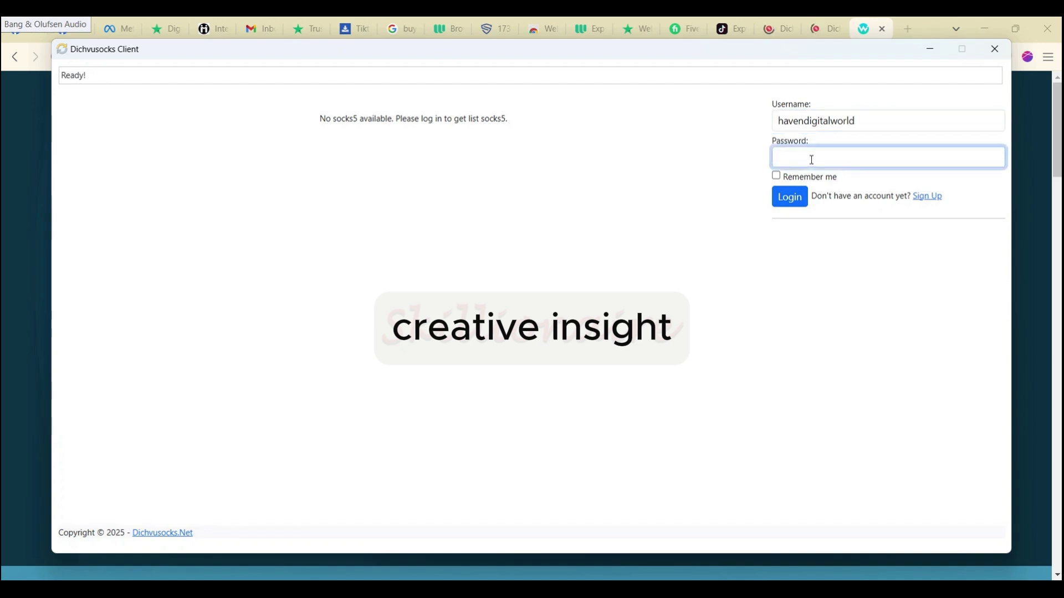
text(•••)
text(•••••••••••)
click(777, 176)
click(783, 198)
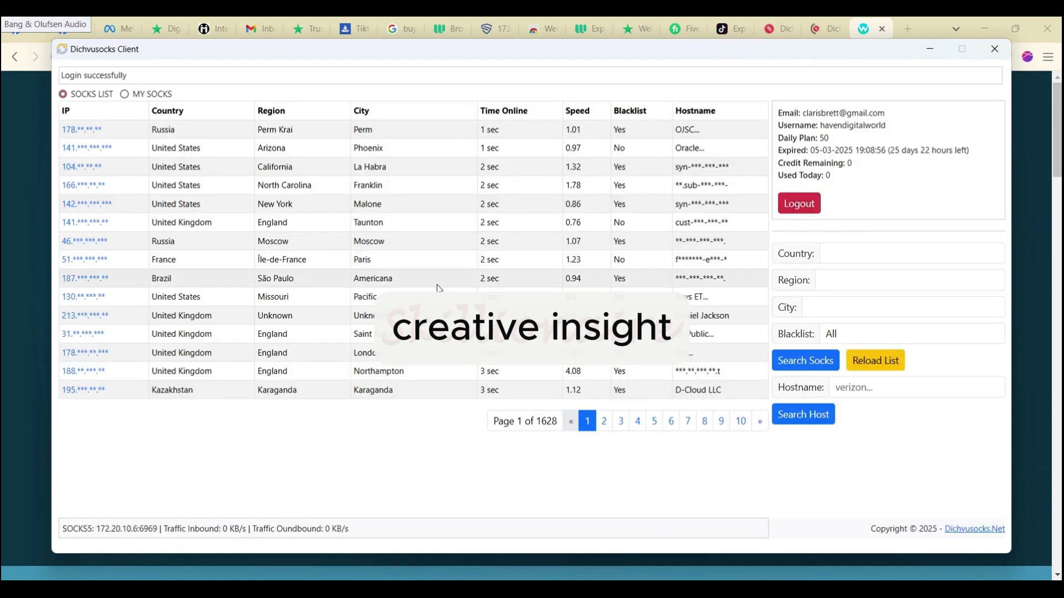
Set the socks filters to Country United States, Region California, City Sacramento
click(872, 259)
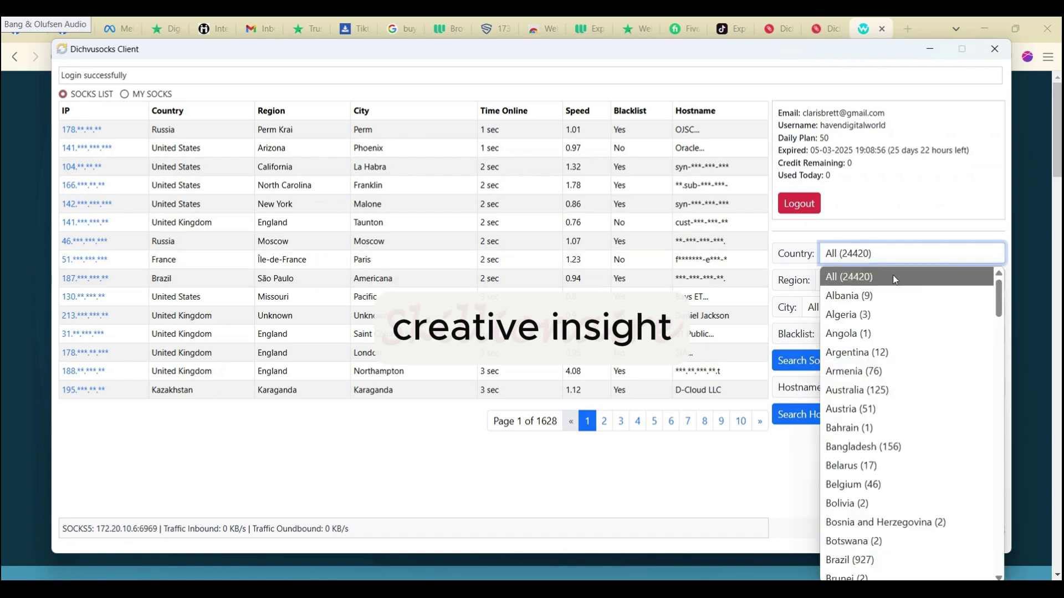
text(un)
key(Down)
key(Down)
key(Down)
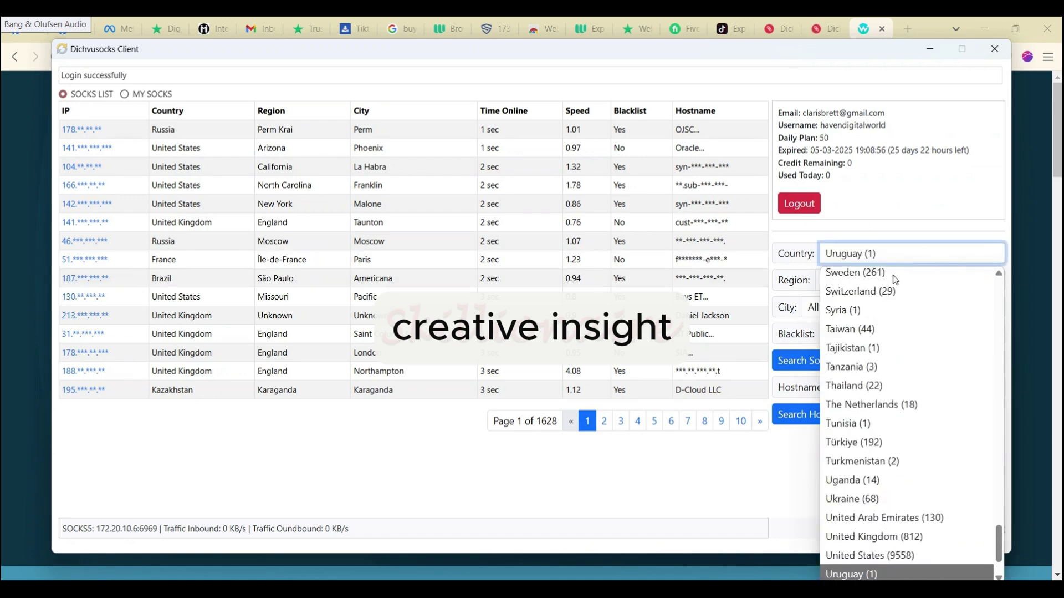
key(Up)
key(Return)
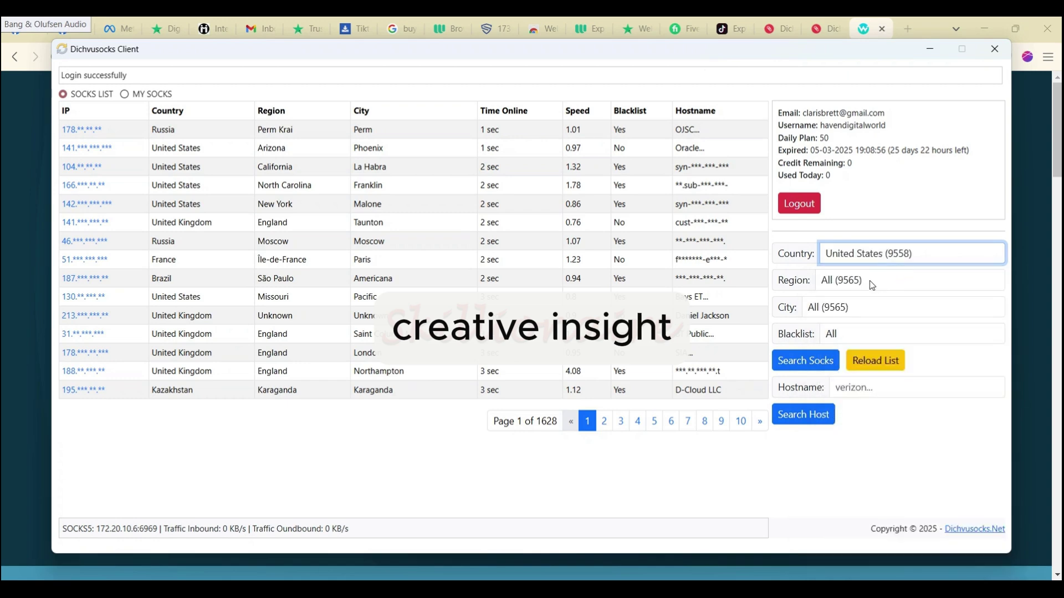
click(869, 285)
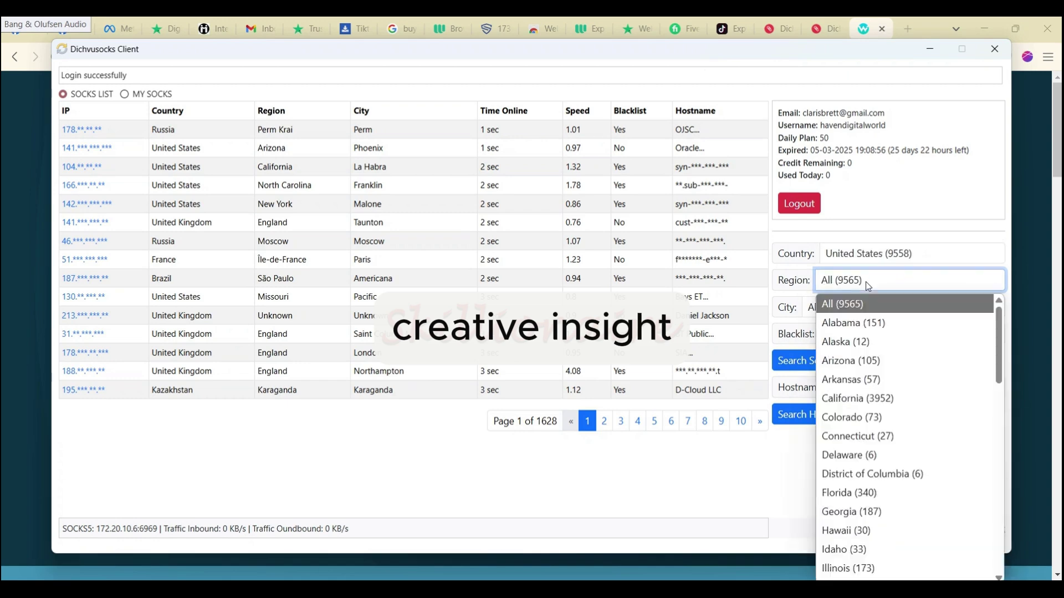
click(861, 401)
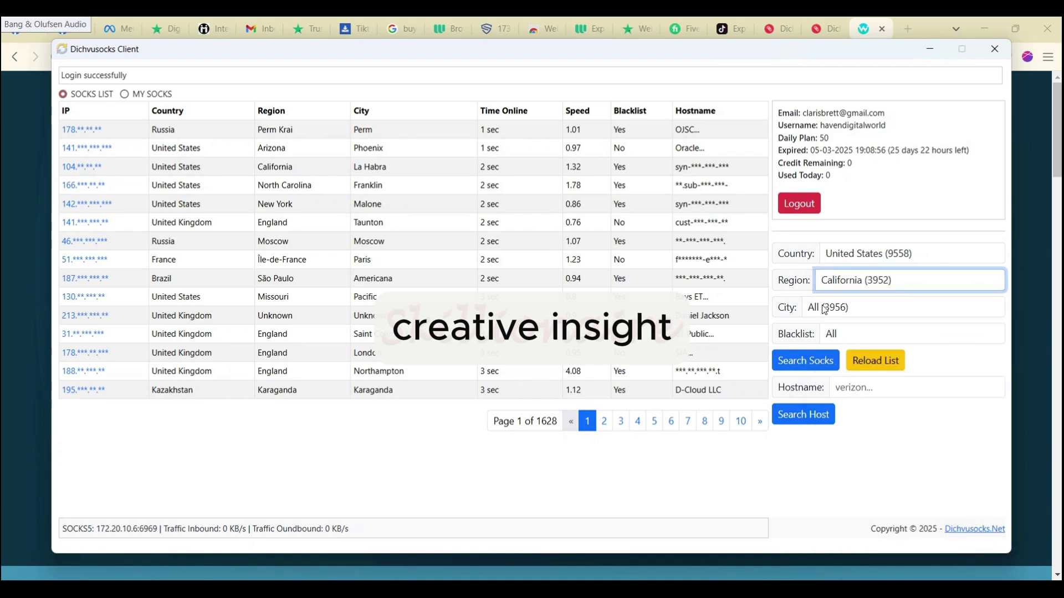
click(835, 311)
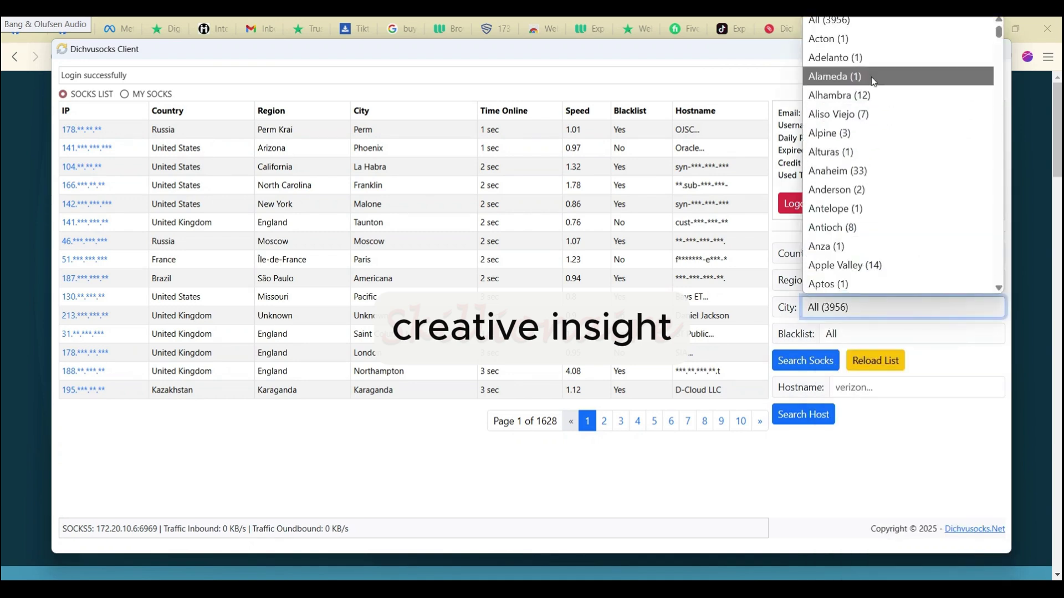
drag(1000, 35, 990, 216)
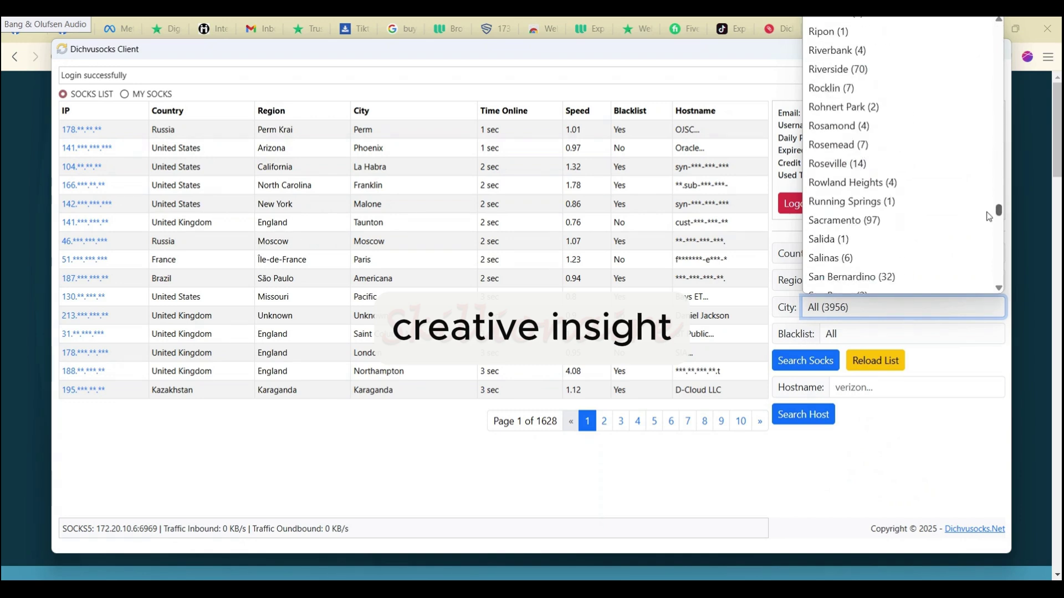
click(906, 222)
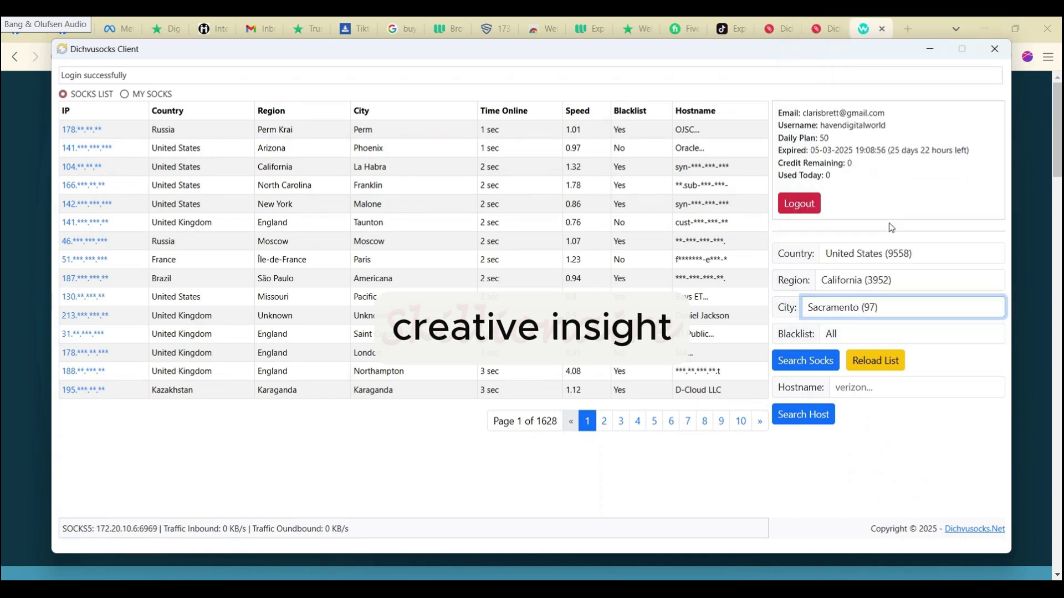
click(835, 339)
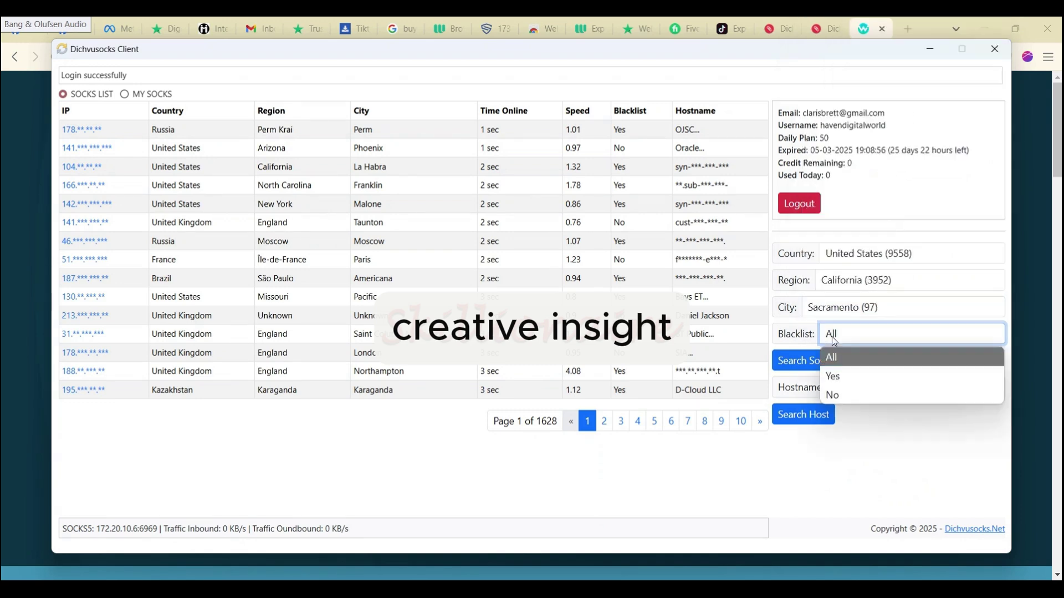
Search non-blacklisted socks and connect to the 209.184.138.53 Sacramento AT&T sock
click(836, 396)
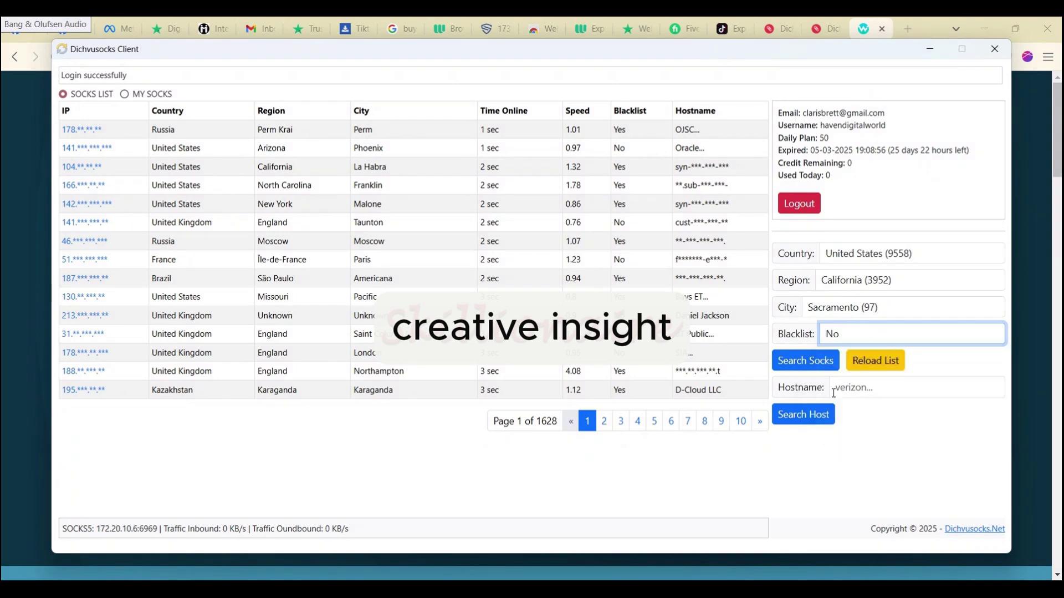
click(806, 362)
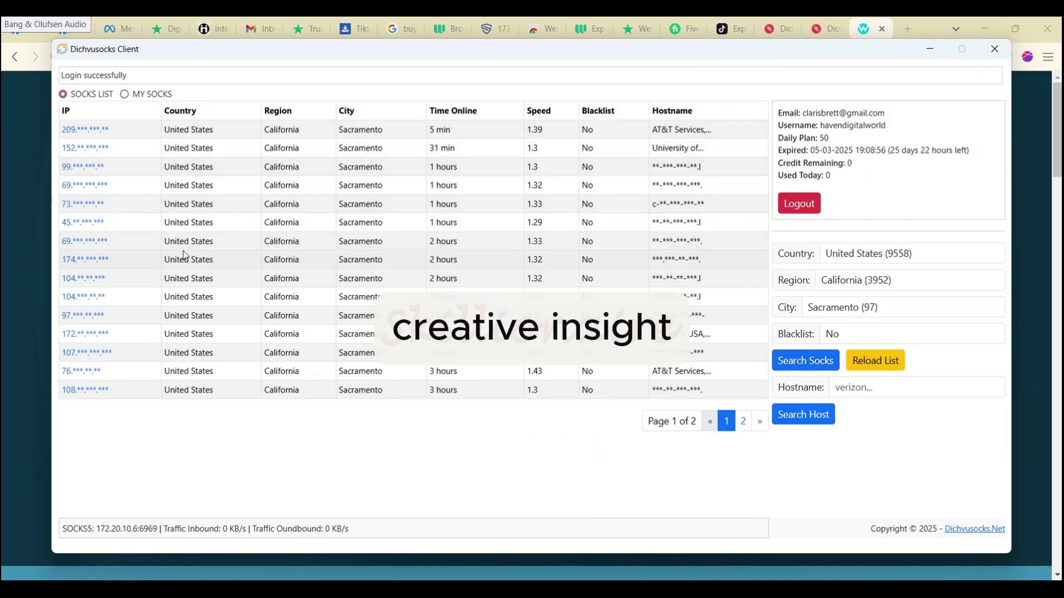
click(92, 131)
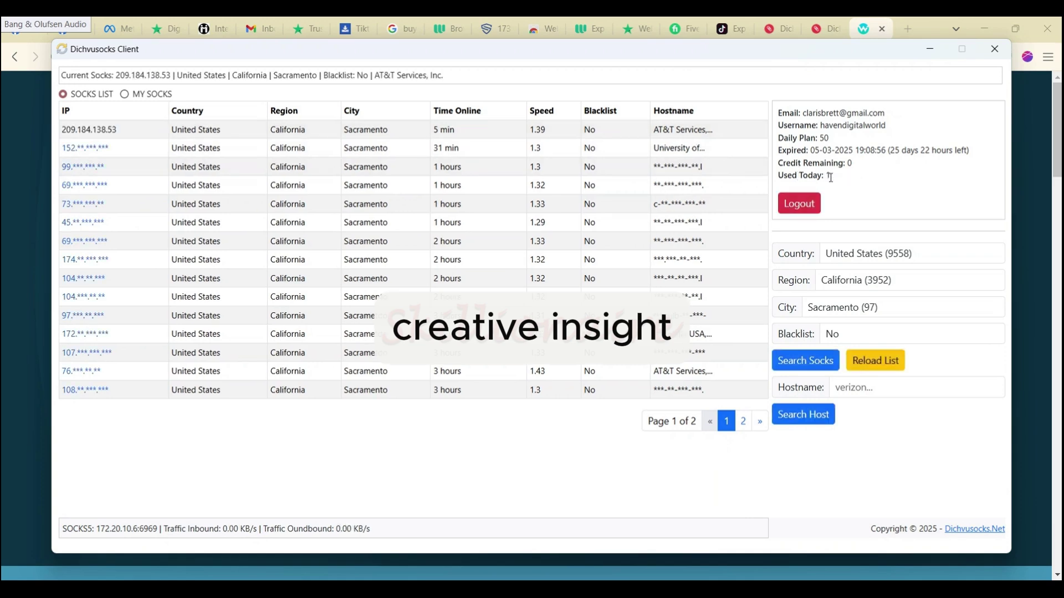
Load whoer.net in a new Brave tab to check the IP through the Sacramento sock
click(866, 28)
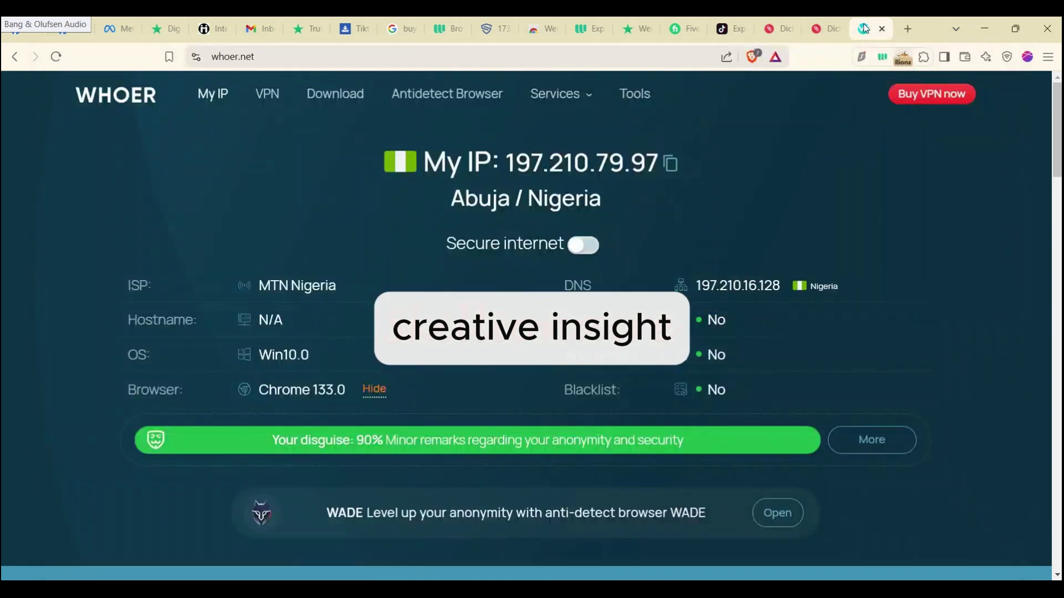
click(909, 29)
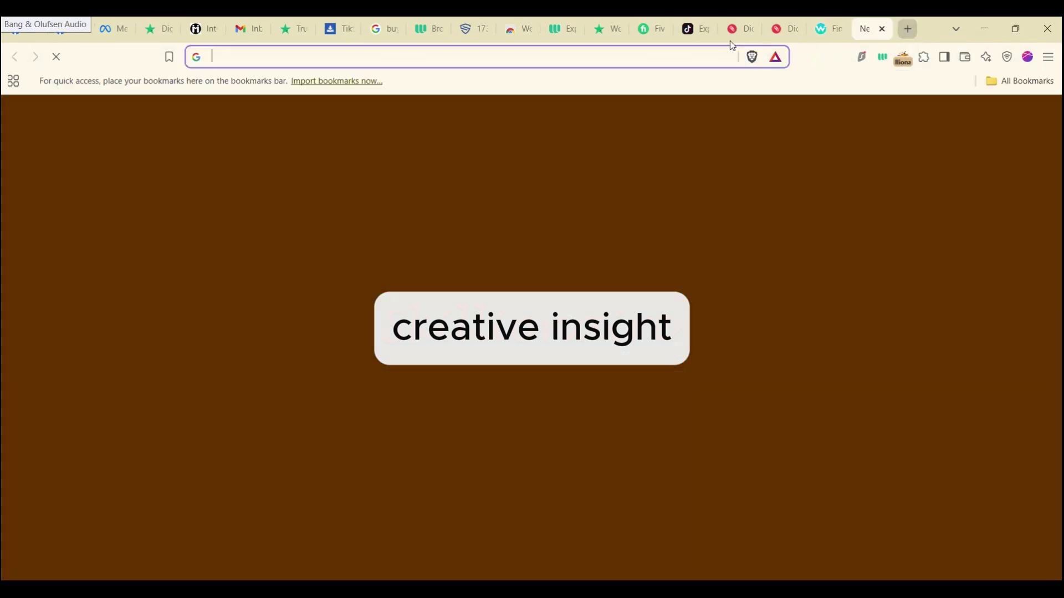
text(wh)
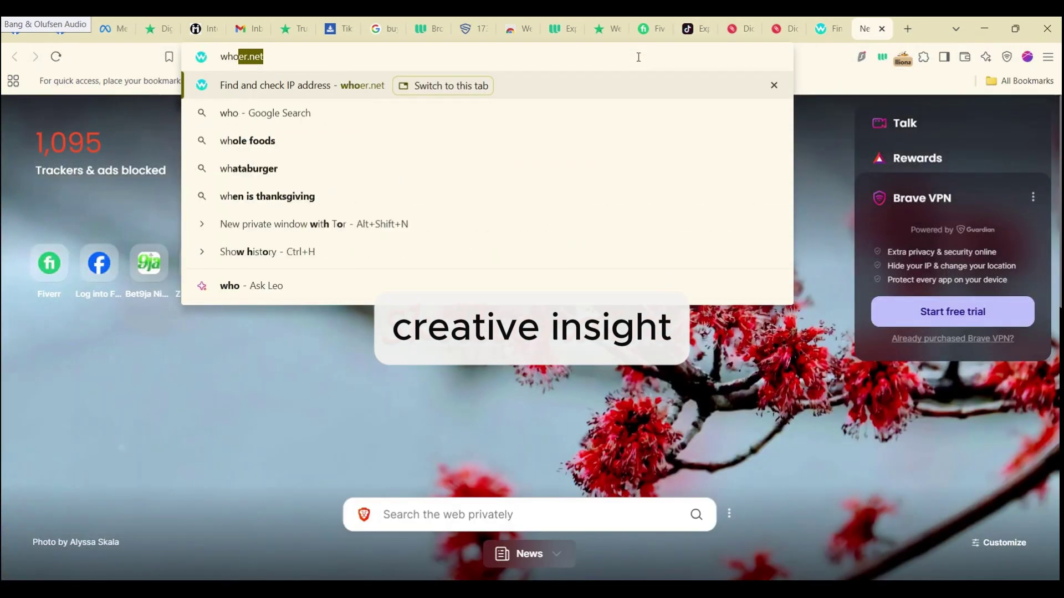
text(oer)
key(Return)
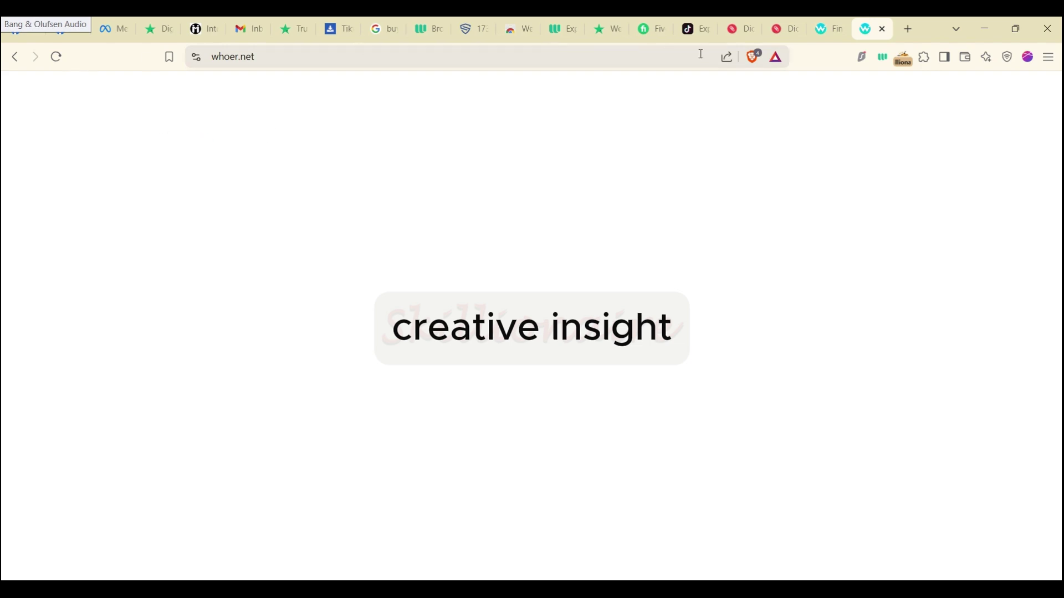
Reload whoer.net and run a Google search for 'ip2location' in a new tab
click(57, 63)
click(914, 28)
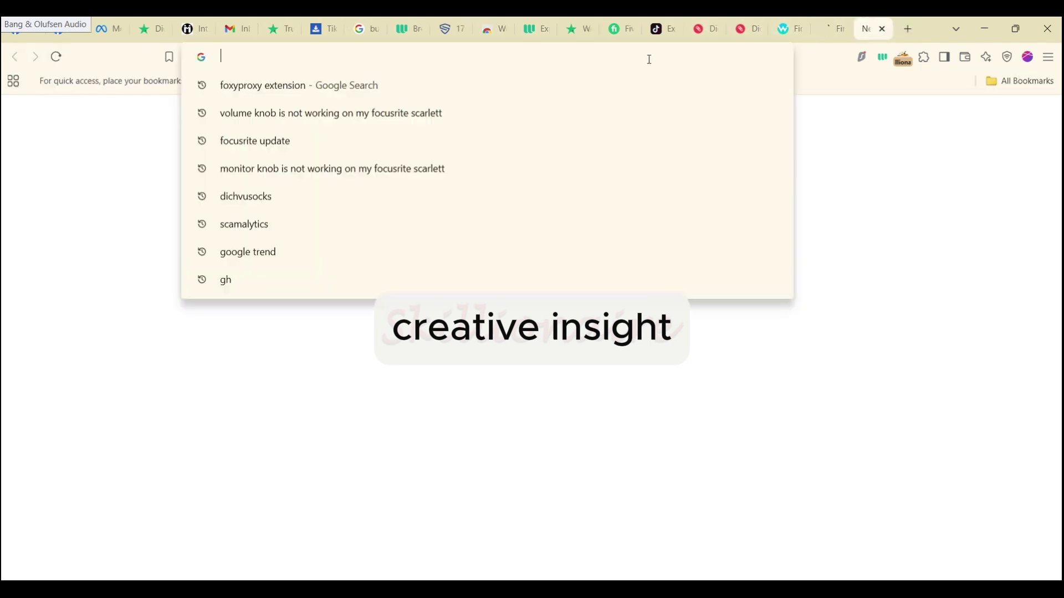
text(ip2loca)
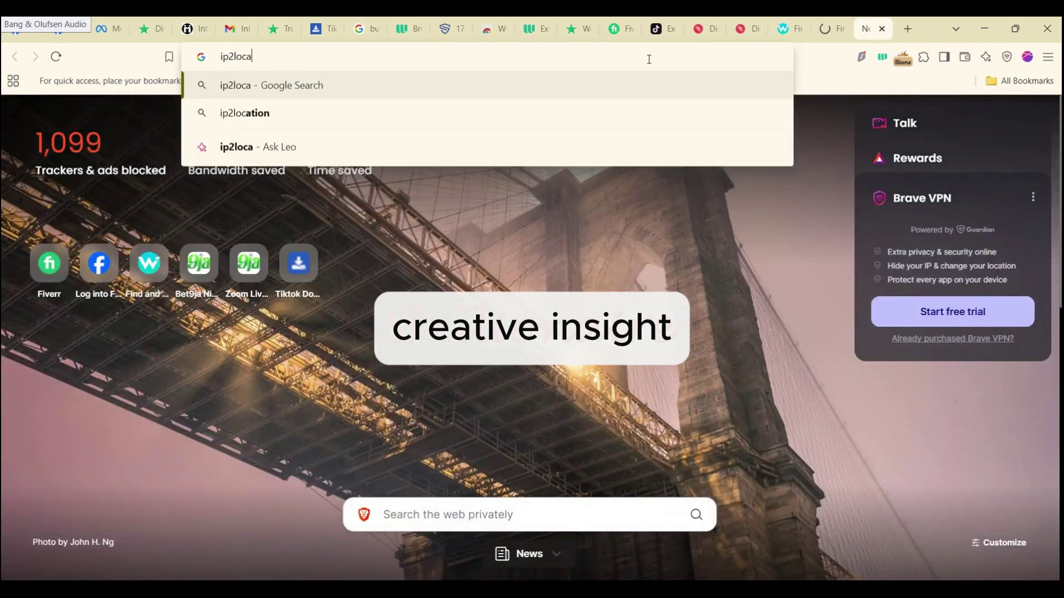
text(tion)
key(Return)
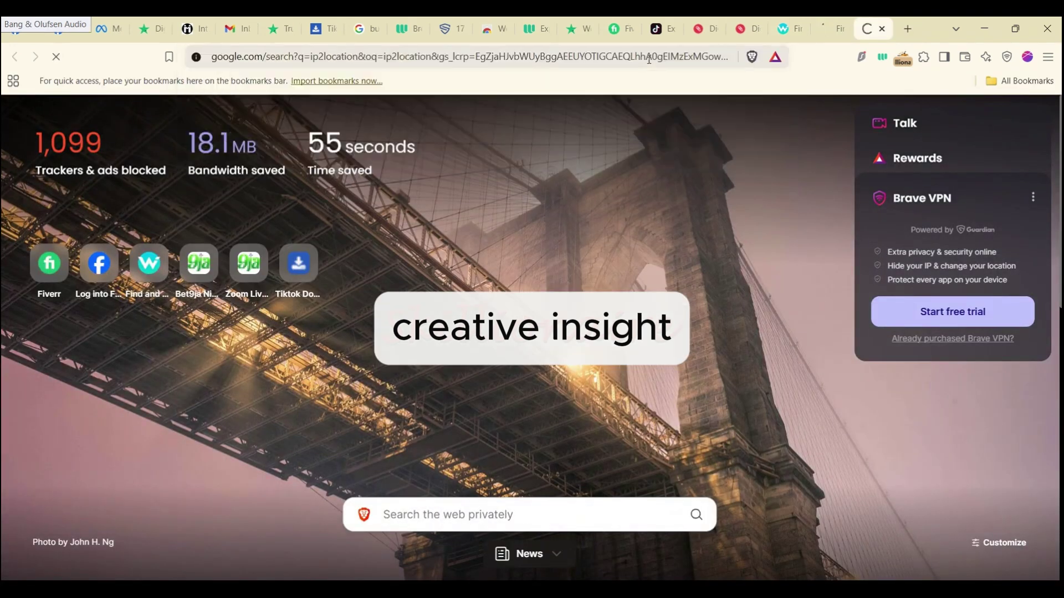
Alternate between the whoer.net tab and the ip2location search tab, ending on the search results
click(832, 36)
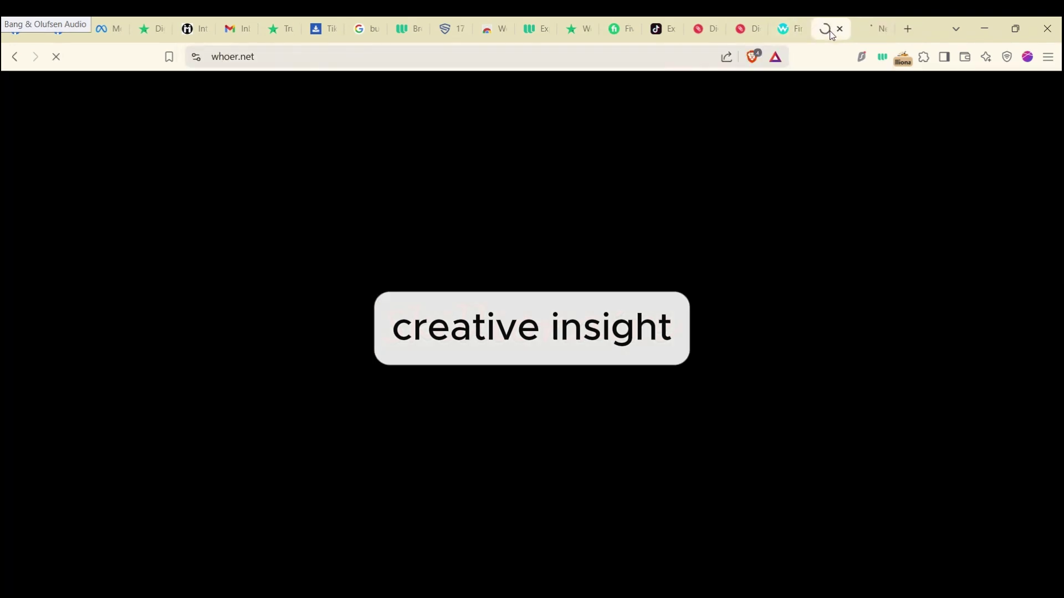
click(876, 37)
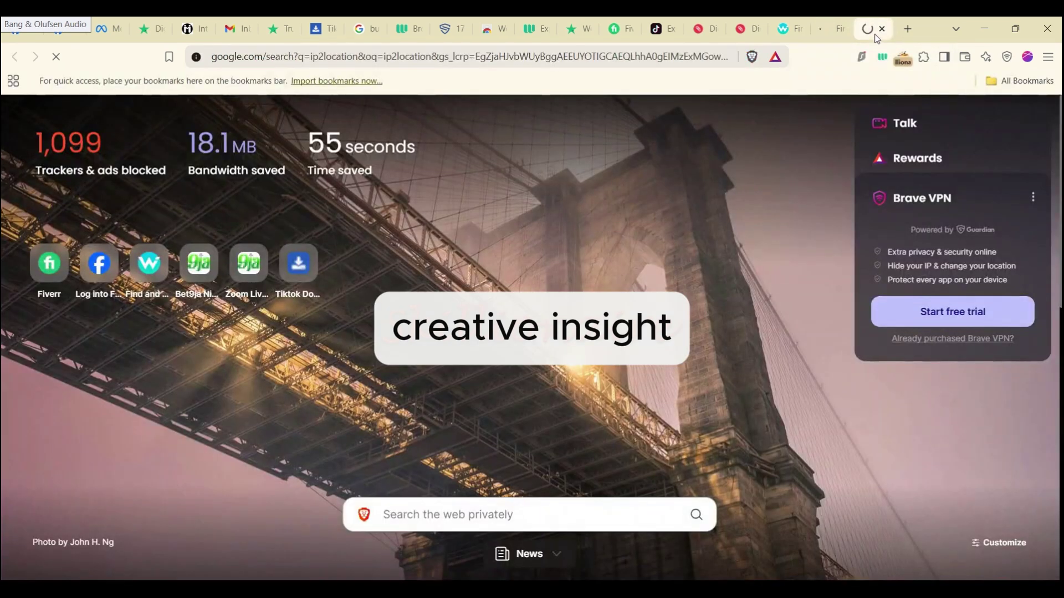
click(830, 37)
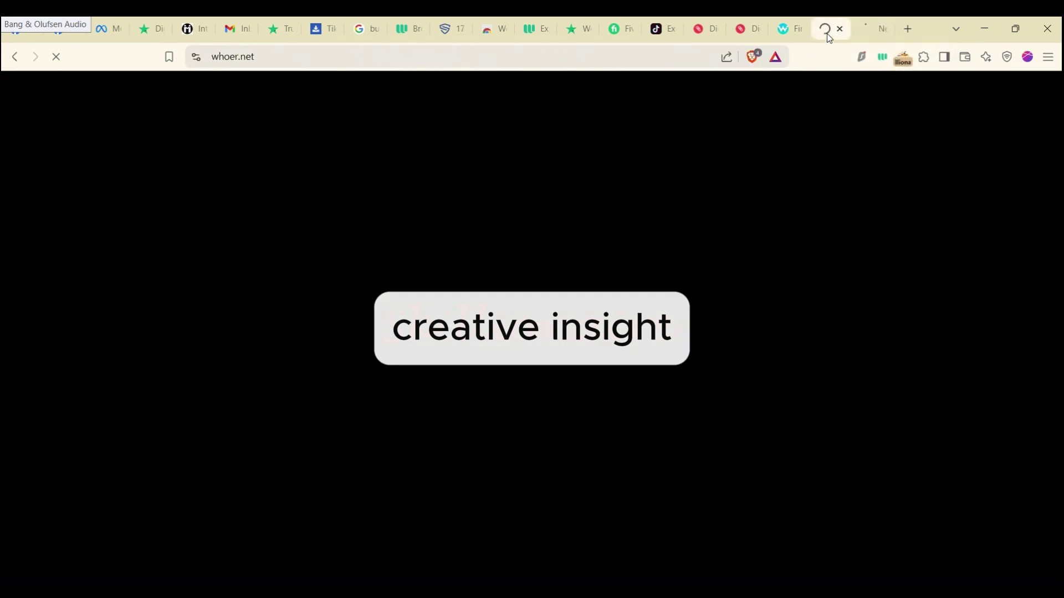
click(876, 33)
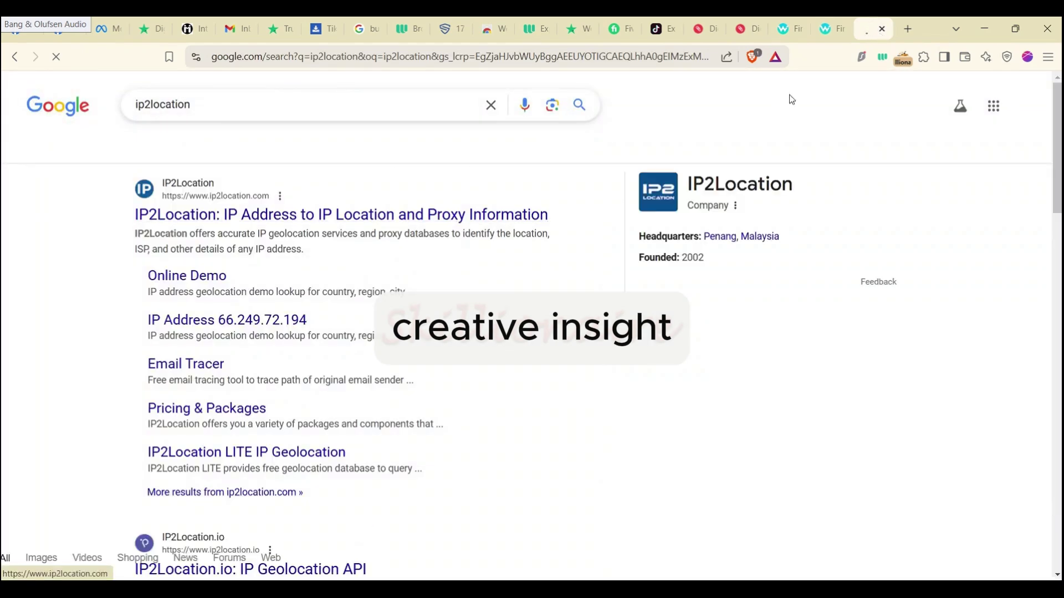
click(832, 36)
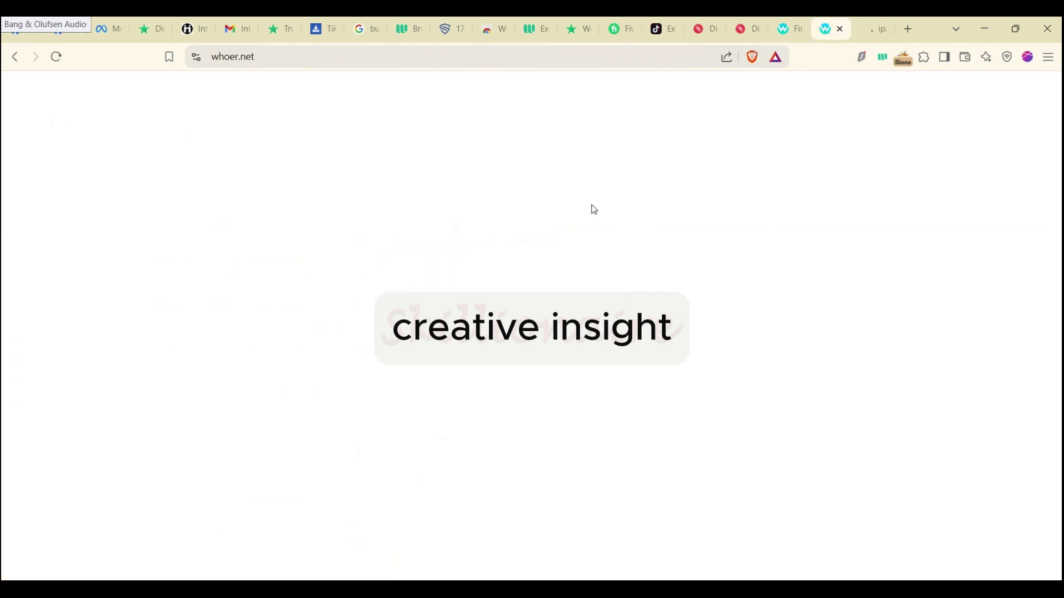
click(868, 36)
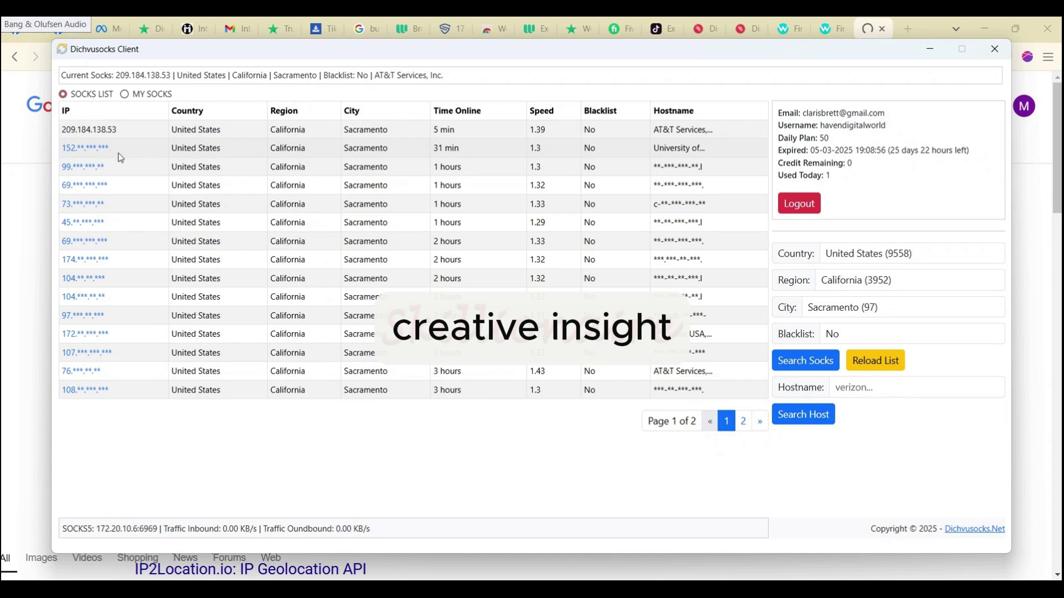
Scroll the sock Country list, leave United States selected, and return to Brave
click(902, 257)
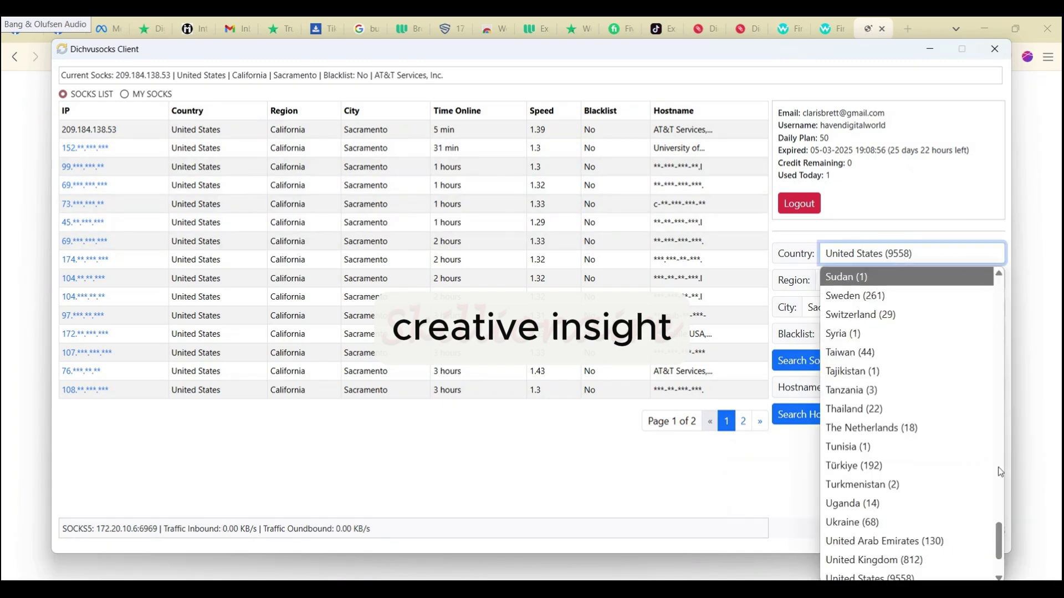
drag(1001, 540, 1002, 458)
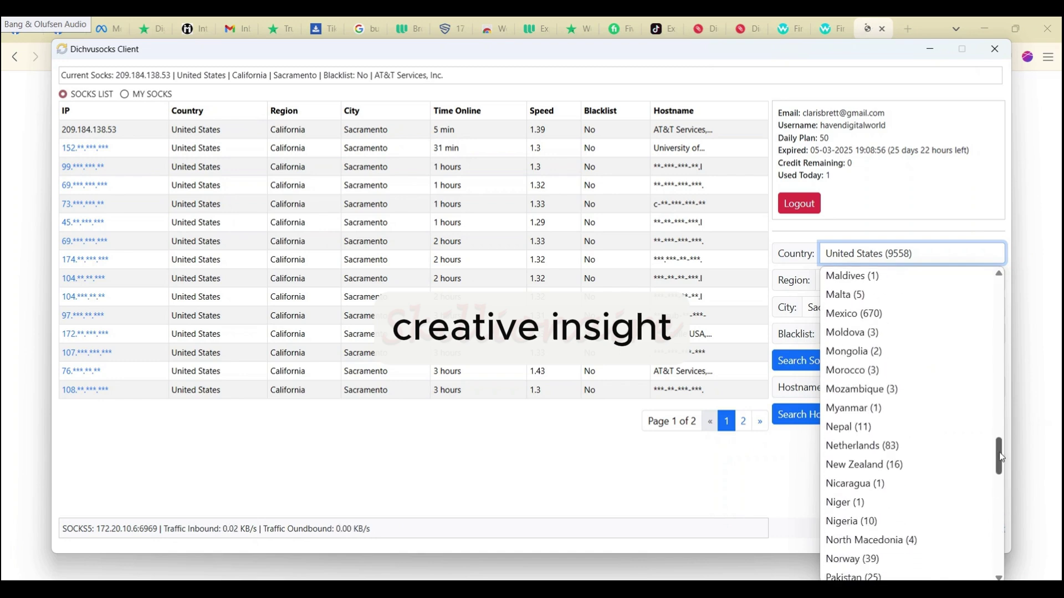
drag(1002, 458, 1002, 463)
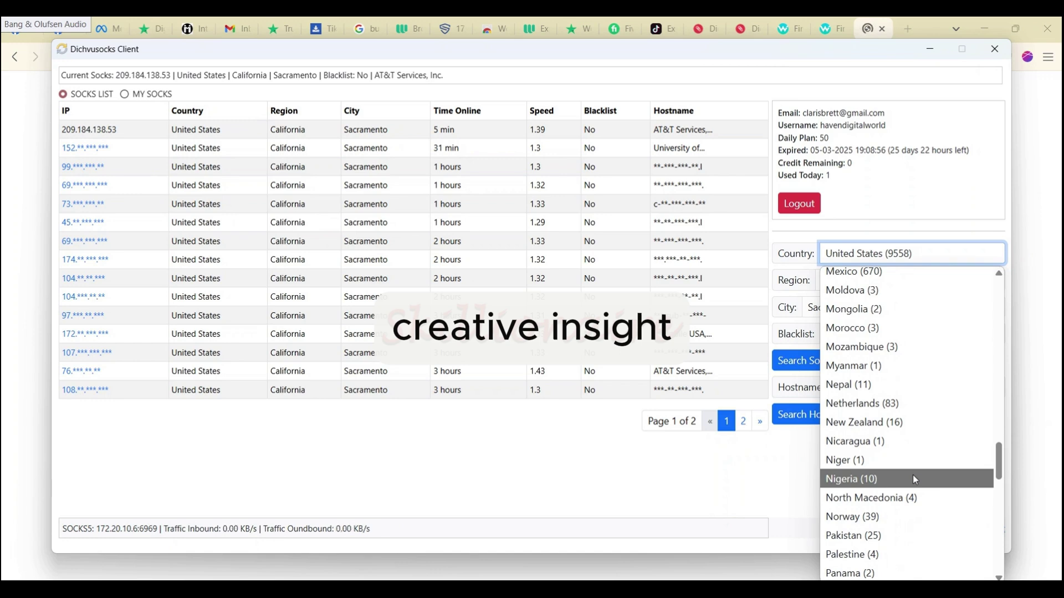
click(1024, 319)
click(838, 36)
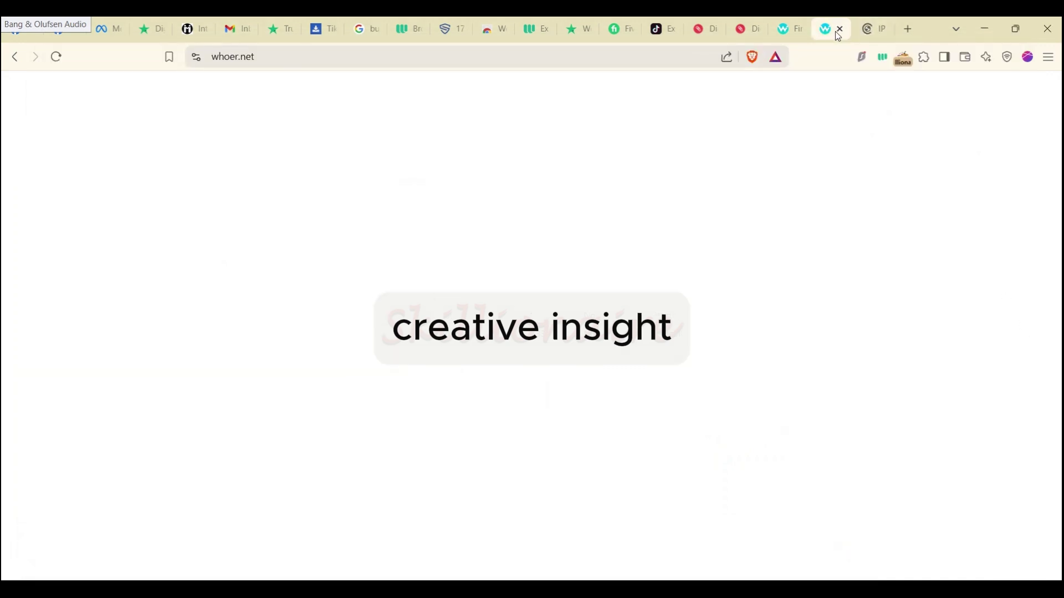
click(875, 29)
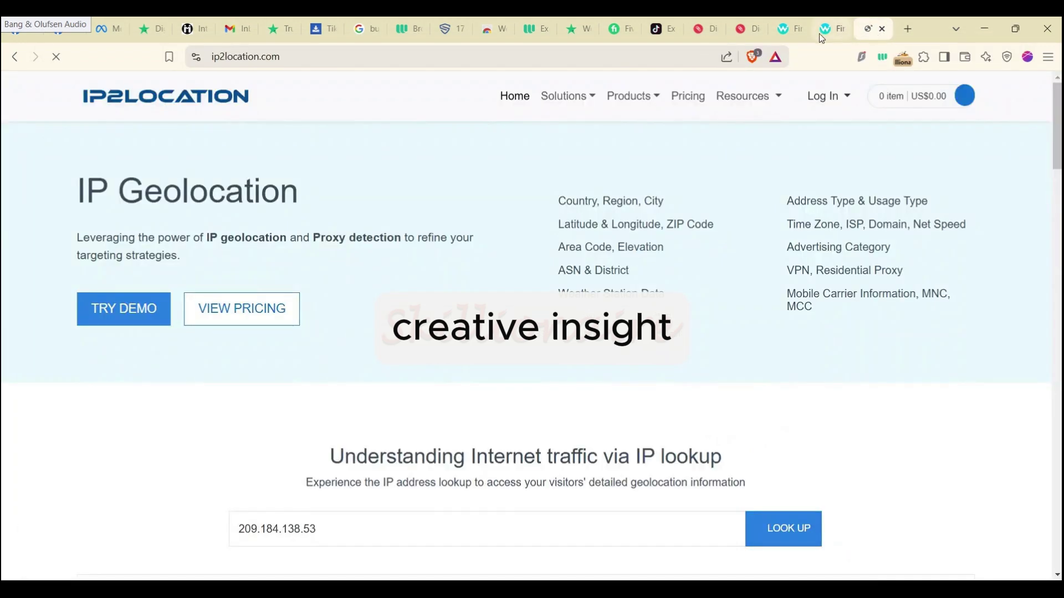
mouse_move(1058, 112)
mouse_down()
mouse_move(1058, 173)
mouse_move(1058, 159)
mouse_up()
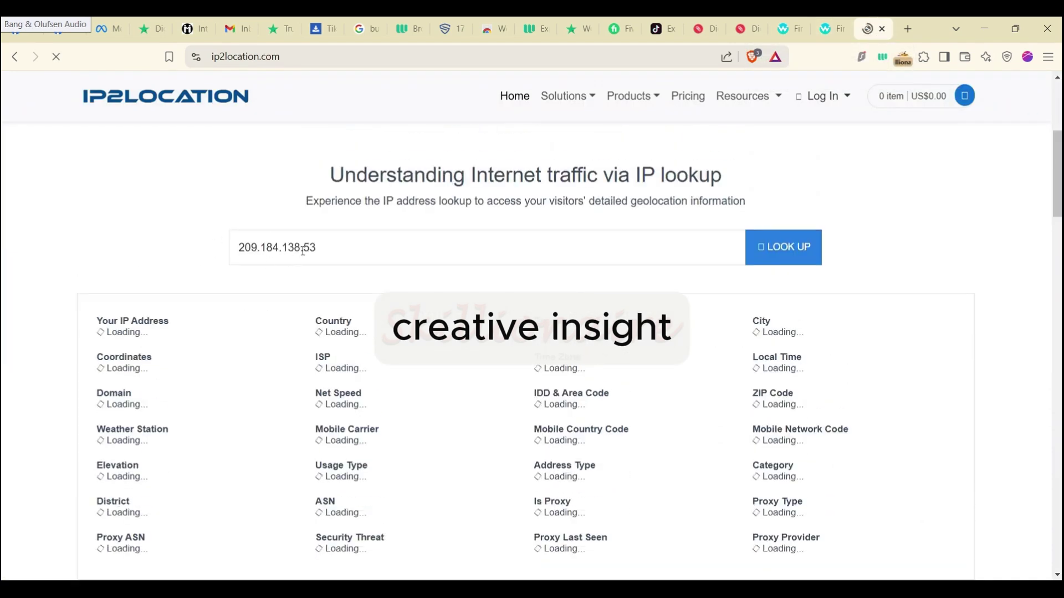
click(783, 32)
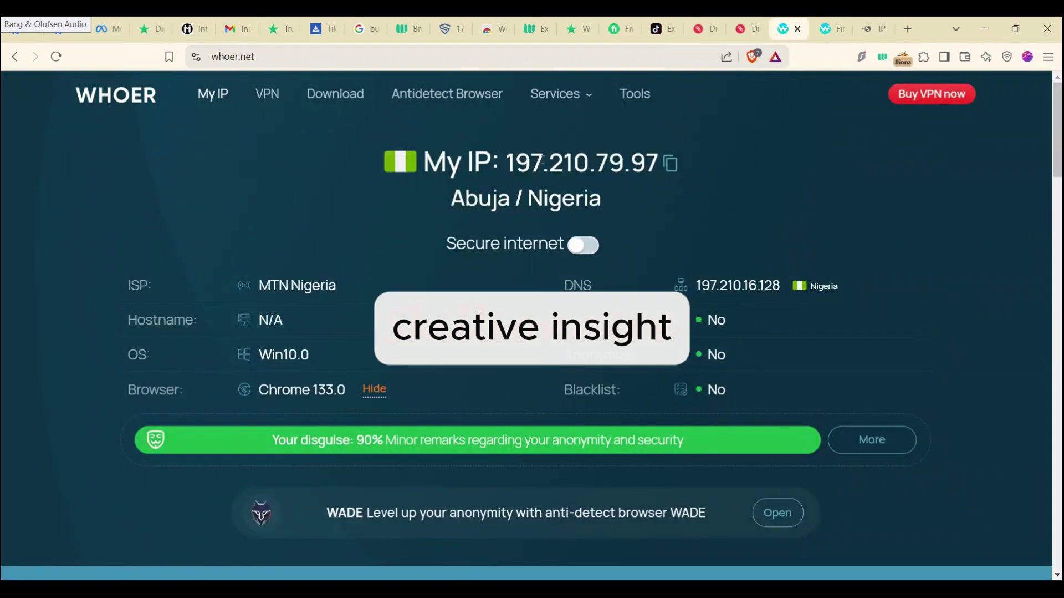
click(884, 31)
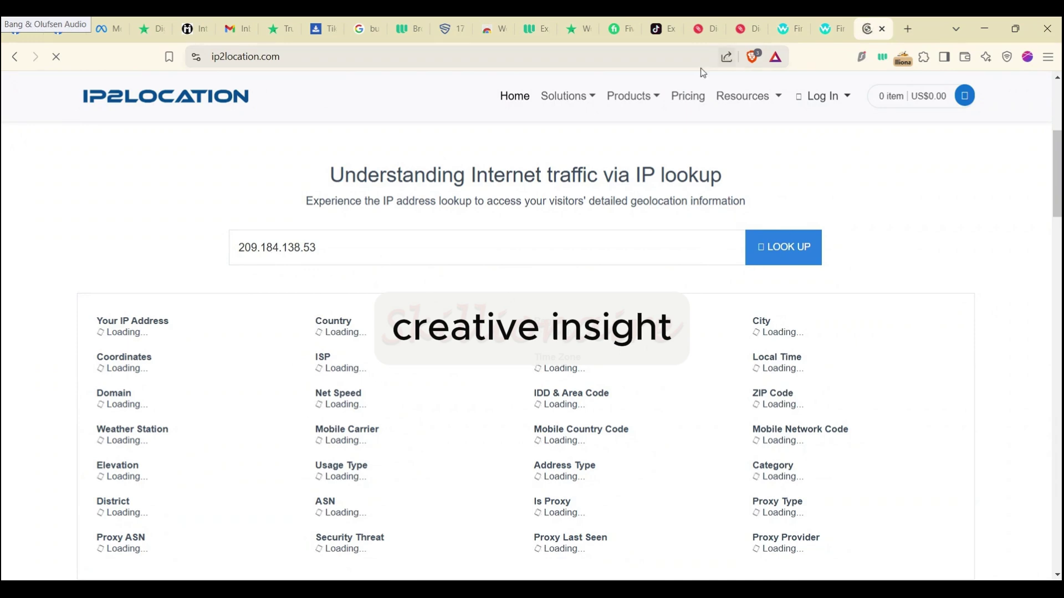
click(834, 31)
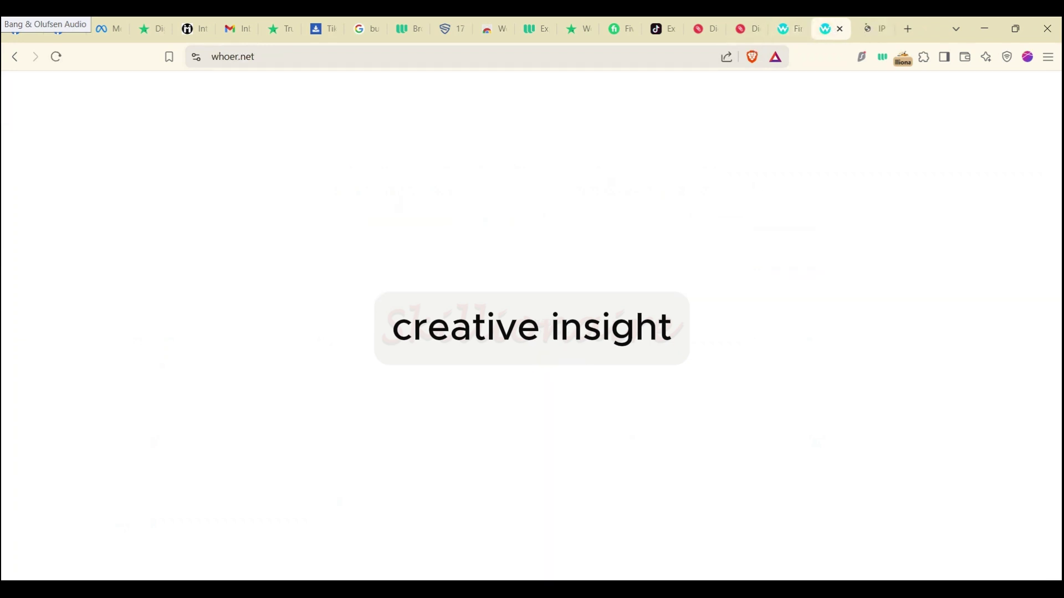
click(874, 32)
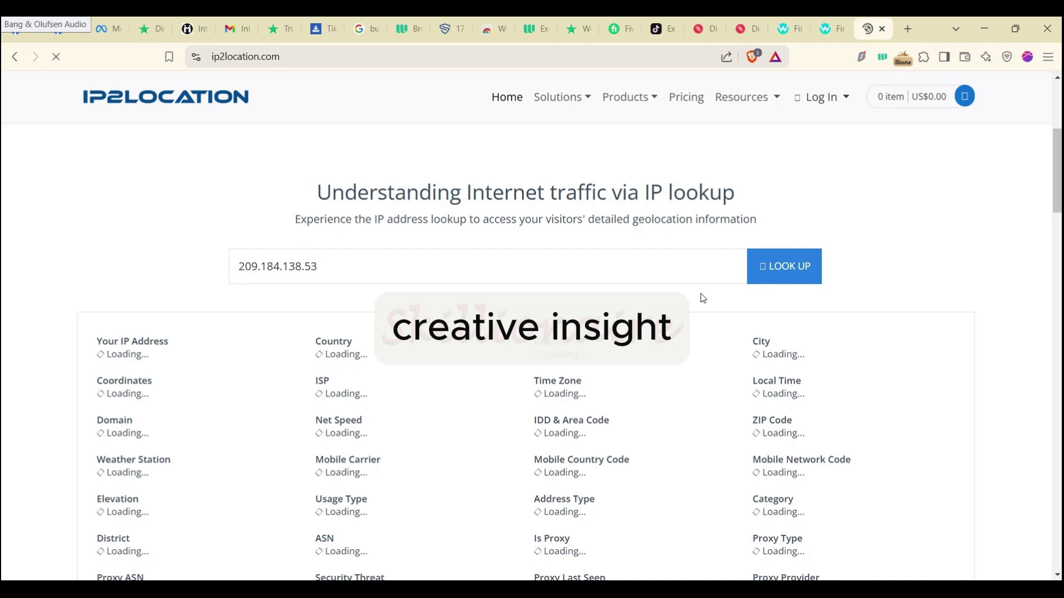
click(834, 33)
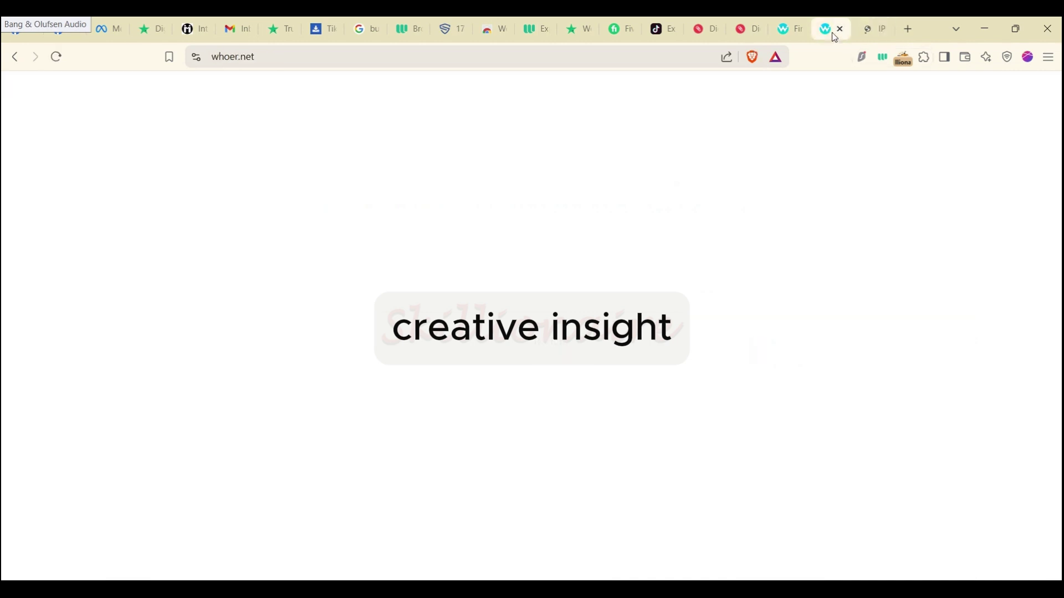
click(875, 33)
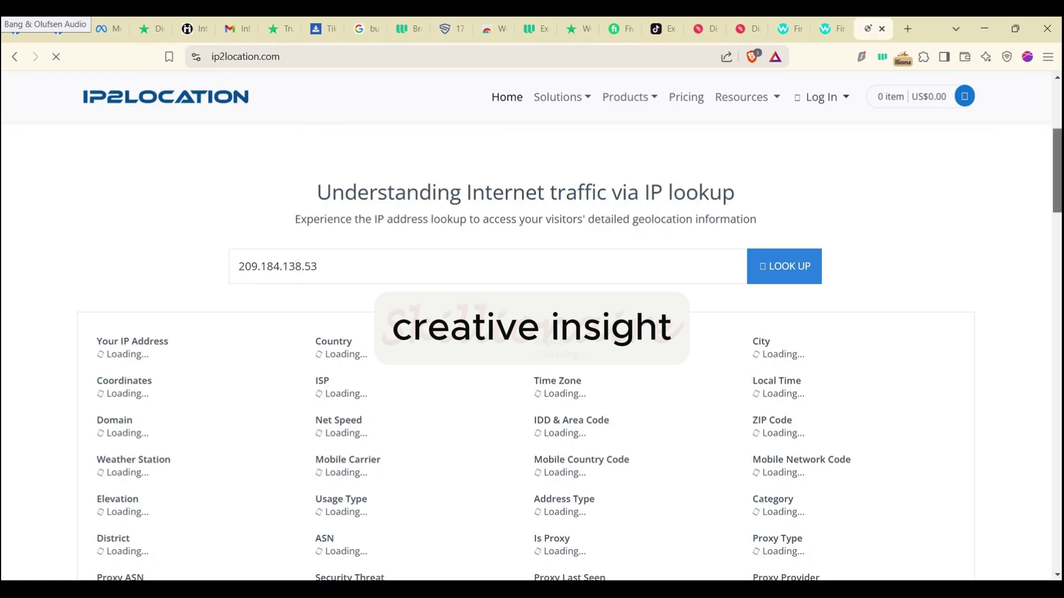
mouse_move(1054, 183)
mouse_down()
mouse_move(1046, 242)
mouse_move(1045, 176)
mouse_up()
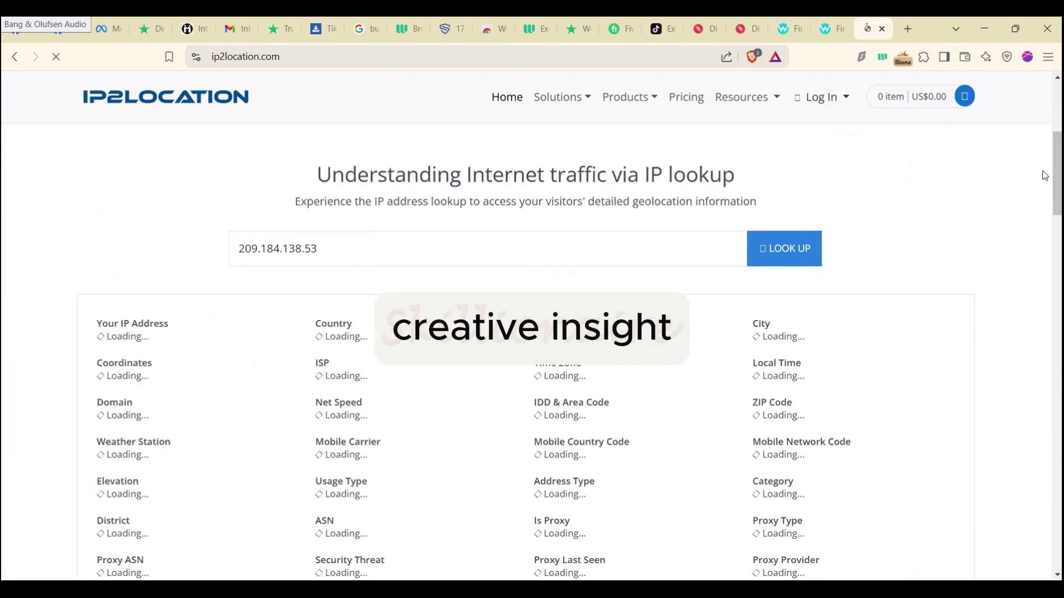
click(833, 32)
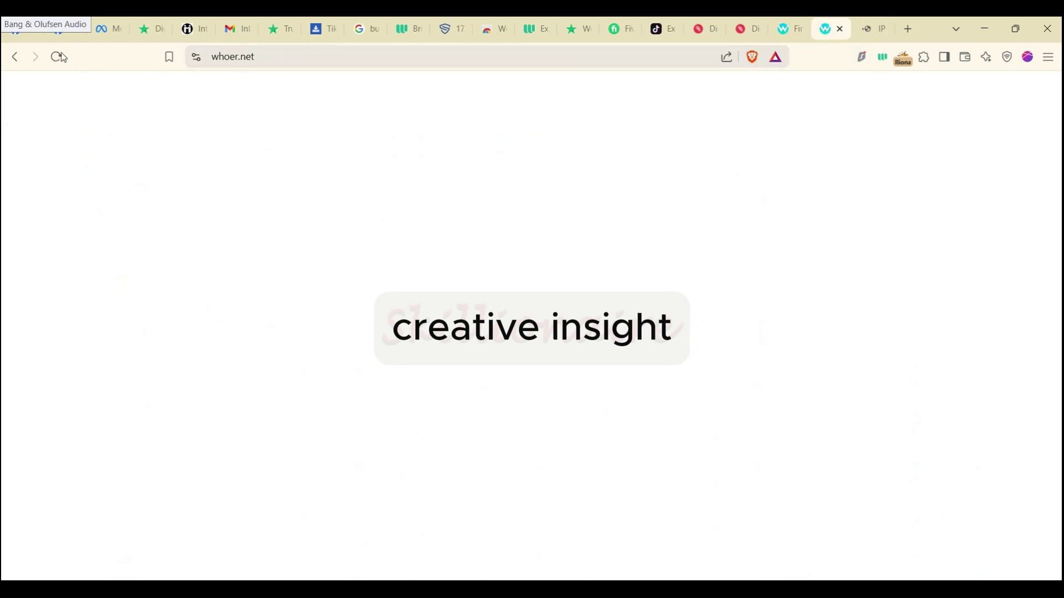
Google 'my location' in a new tab, reloading after the search page fails
click(907, 35)
text(my )
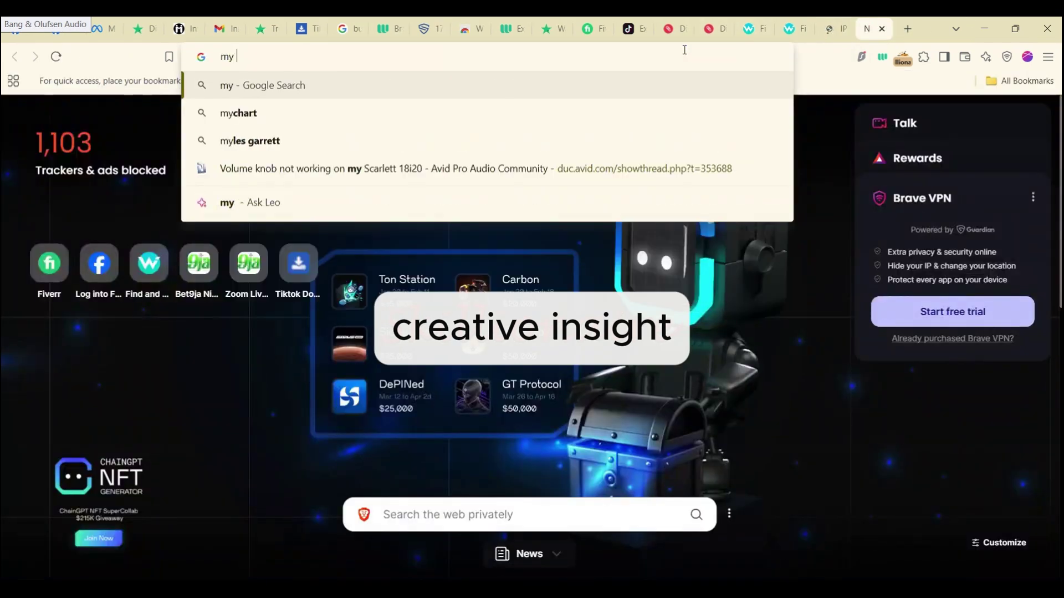
text(location)
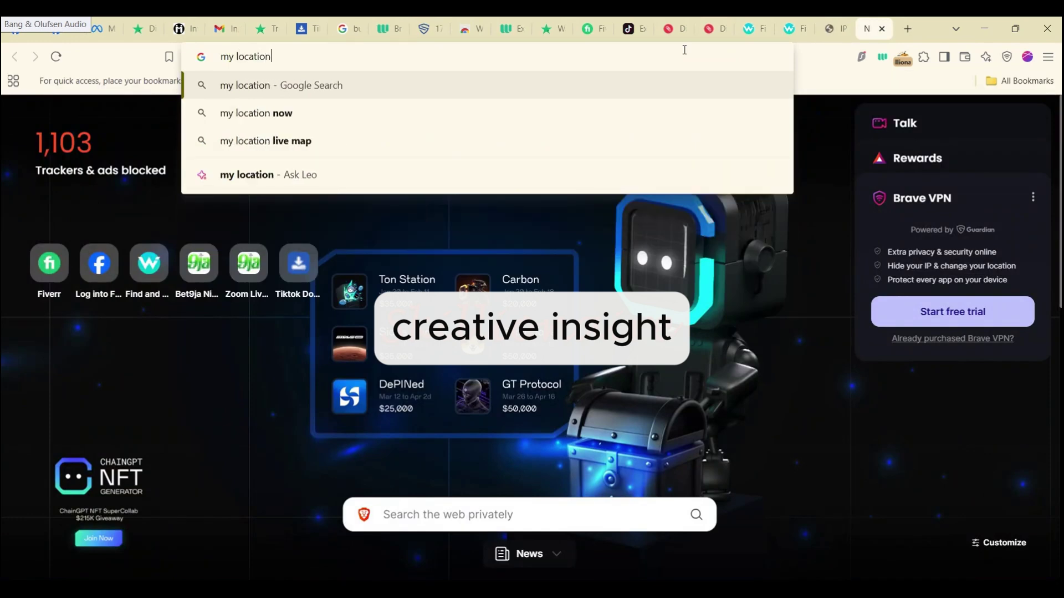
key(Return)
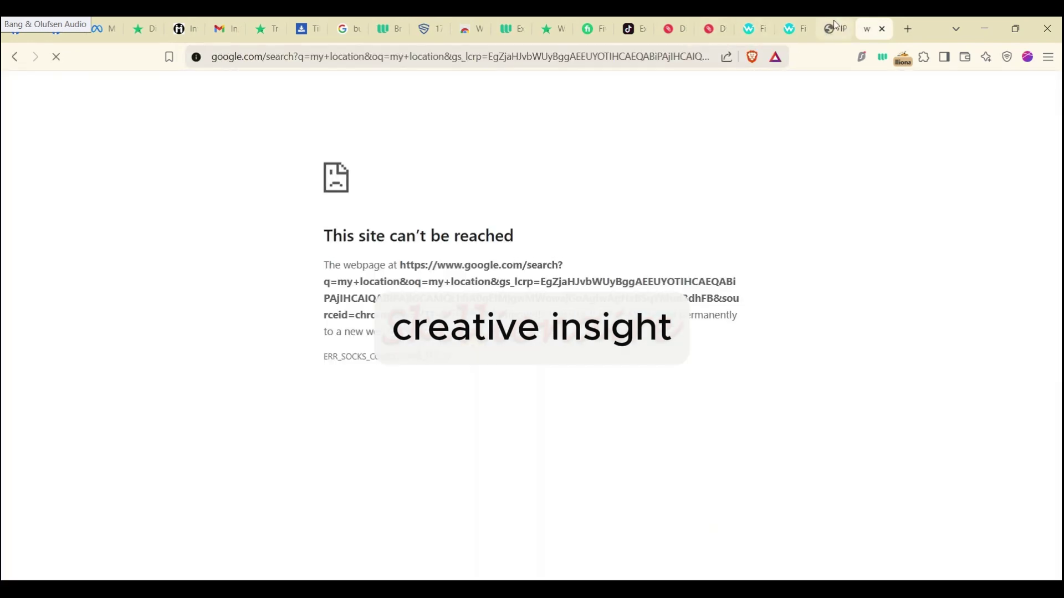
key(F5)
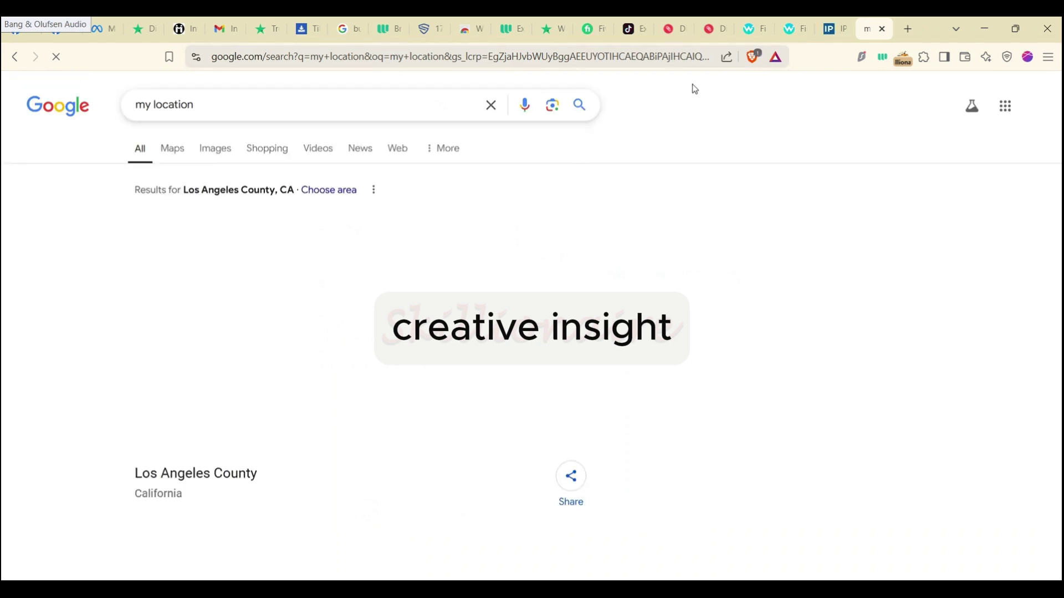
Check the ip2location tab, then open and reload the iplocation.io result before returning to Google
click(830, 38)
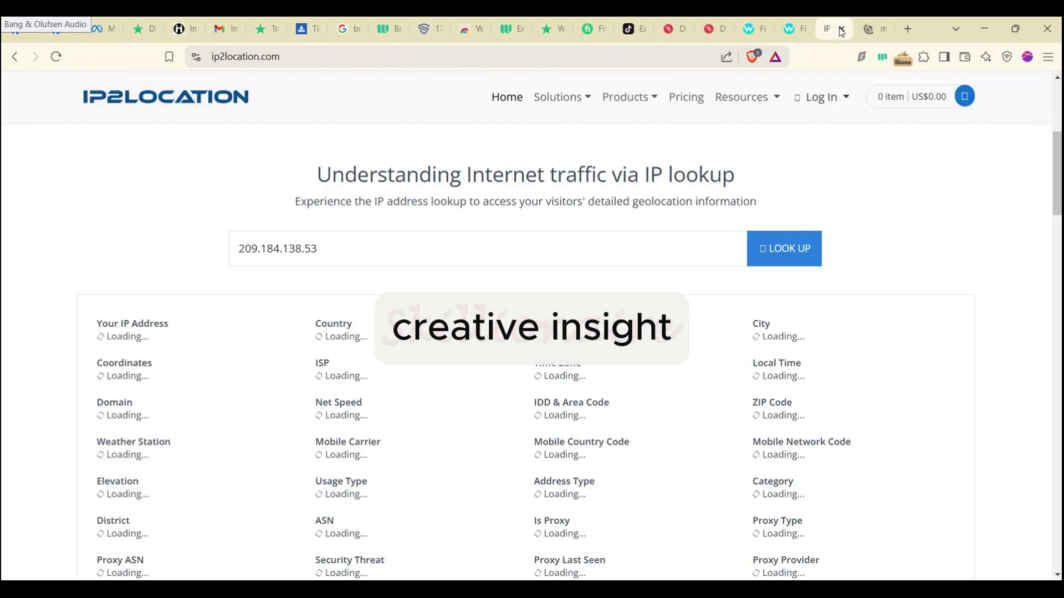
click(881, 28)
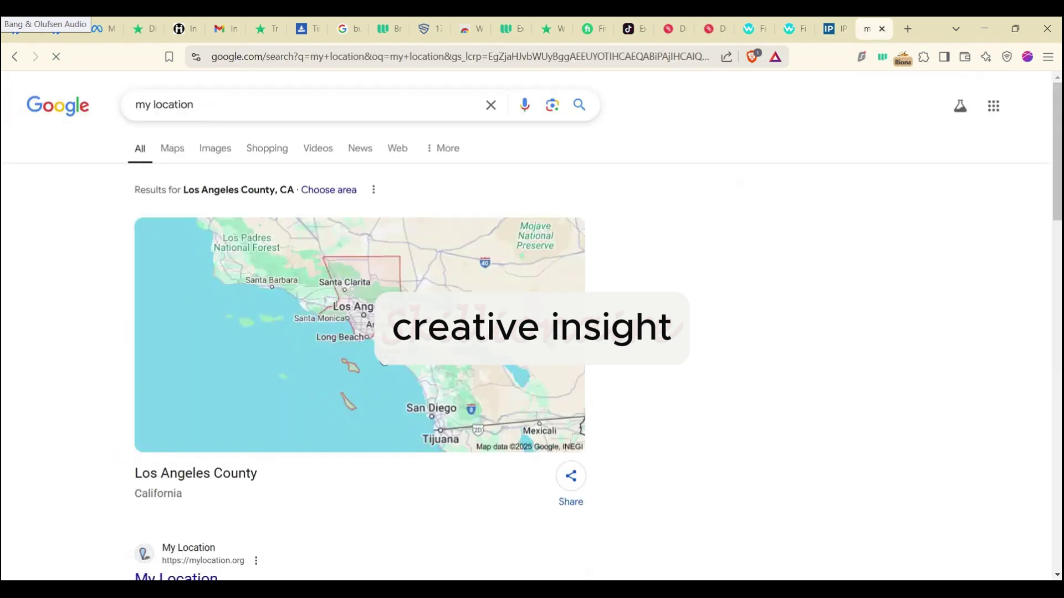
scroll(311, 399, down, 8)
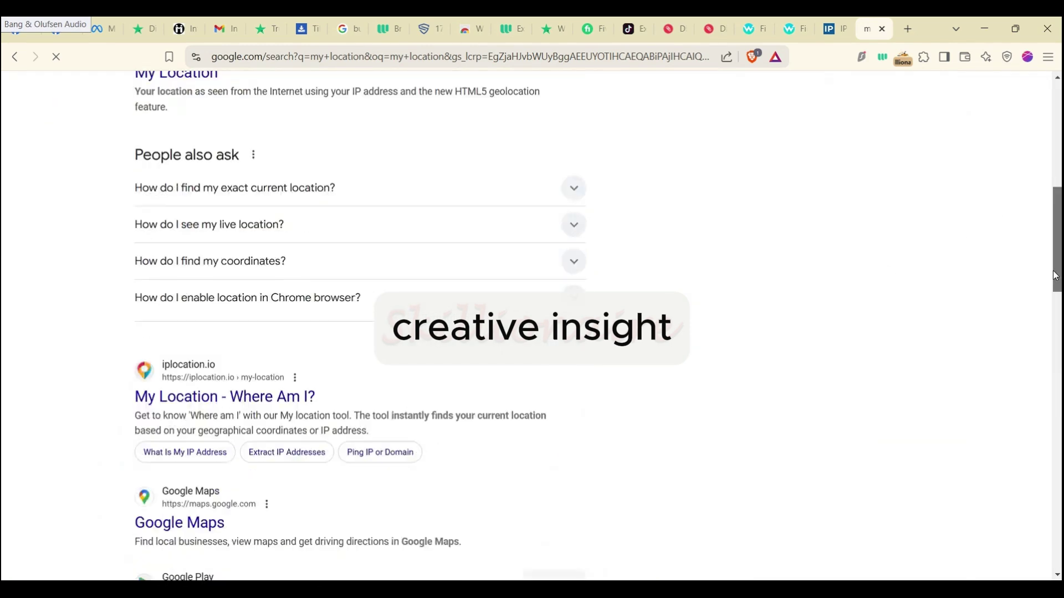
click(295, 398)
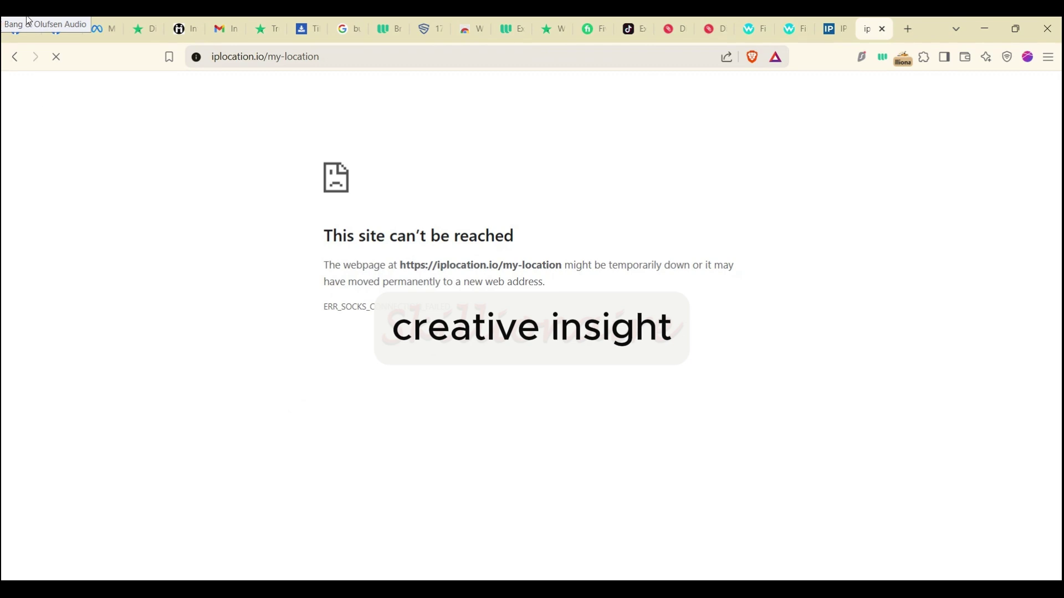
click(54, 57)
click(58, 62)
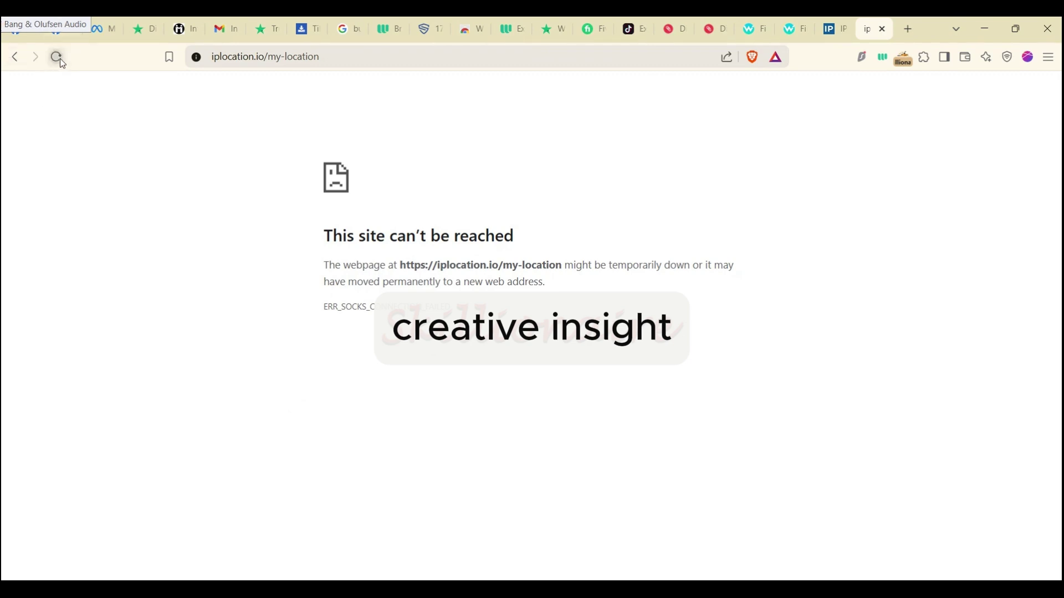
click(14, 62)
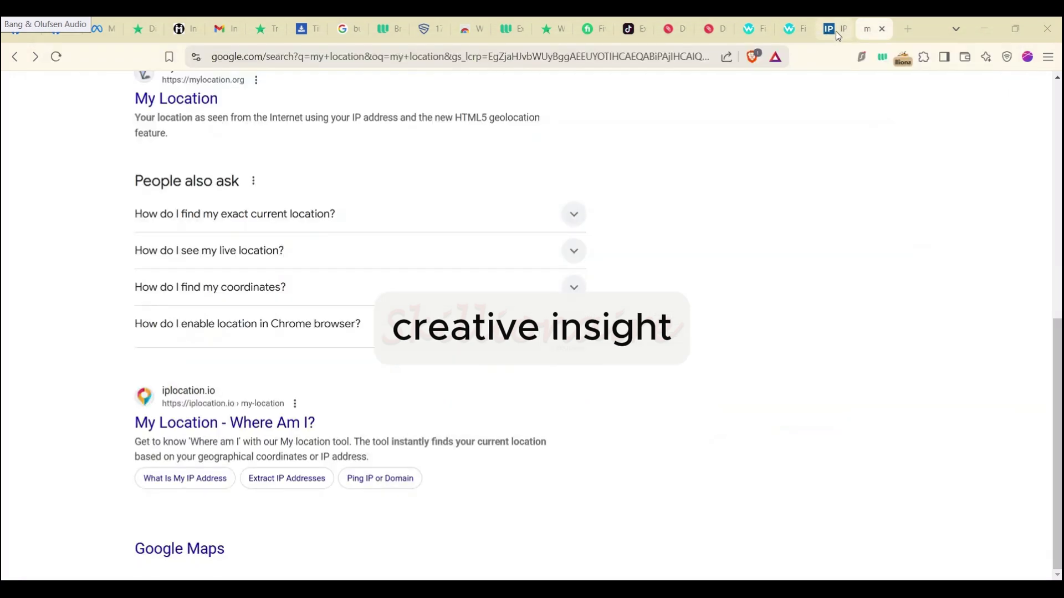
Return to Brave's ip2location tab looking up 209.184.138.53
click(837, 35)
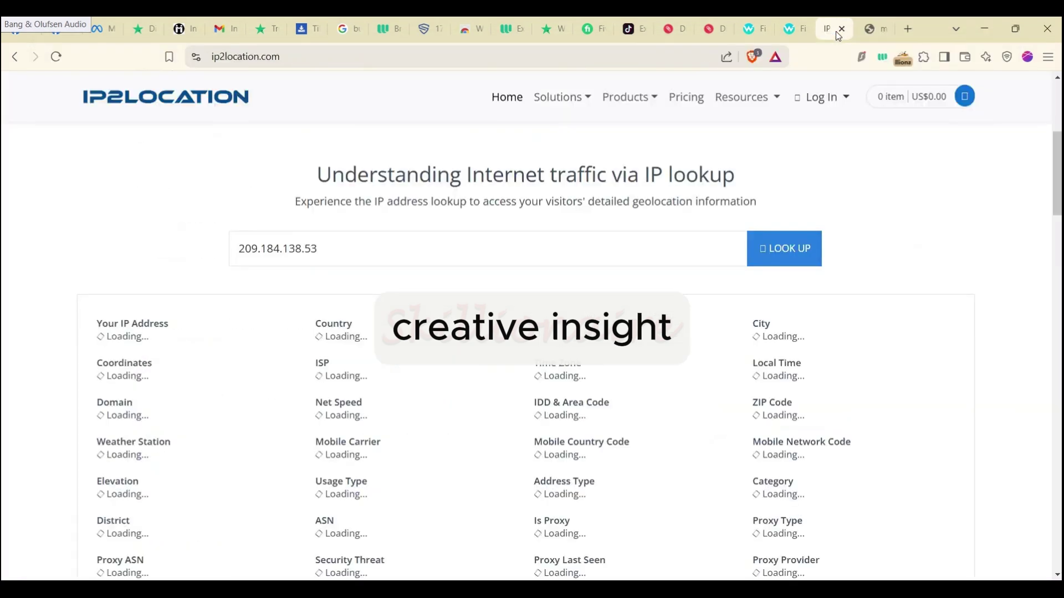